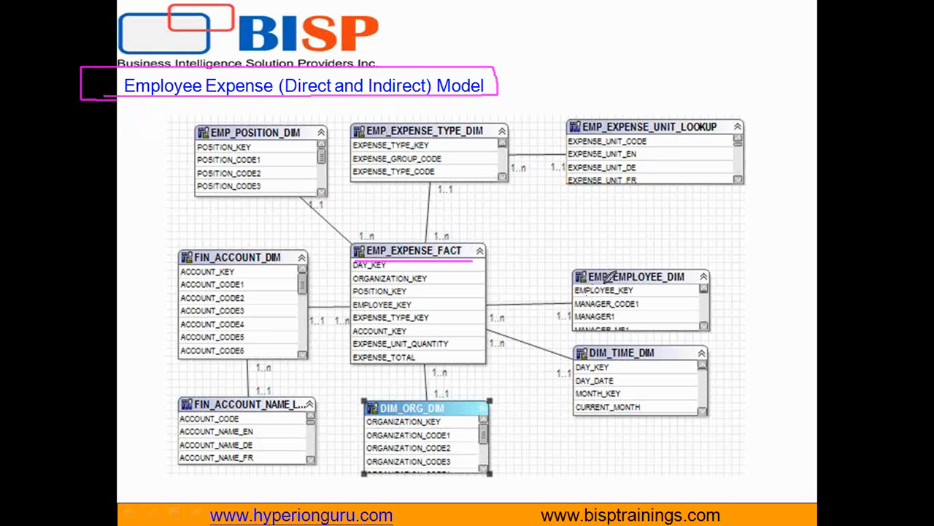
Mark the time, organization, account and position dimension tables with pen strokes on the slide, and erase all ink.
drag(578, 359, 700, 358)
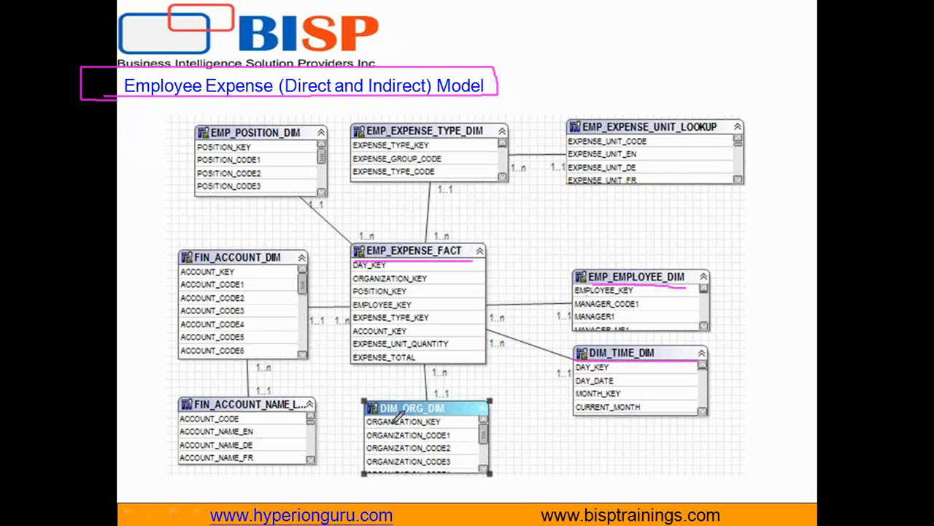
drag(381, 413, 486, 413)
mouse_move(162, 298)
mouse_down()
mouse_move(119, 368)
mouse_move(151, 437)
mouse_up()
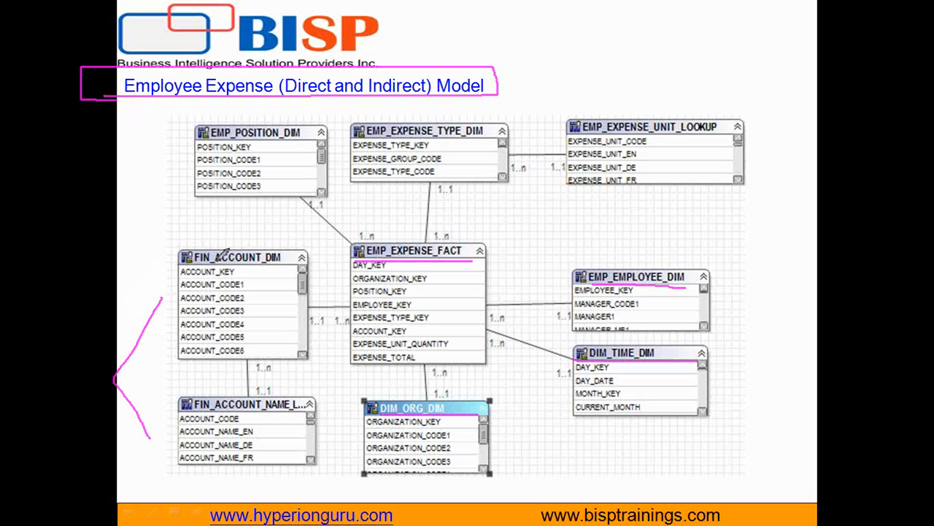
drag(201, 143, 321, 137)
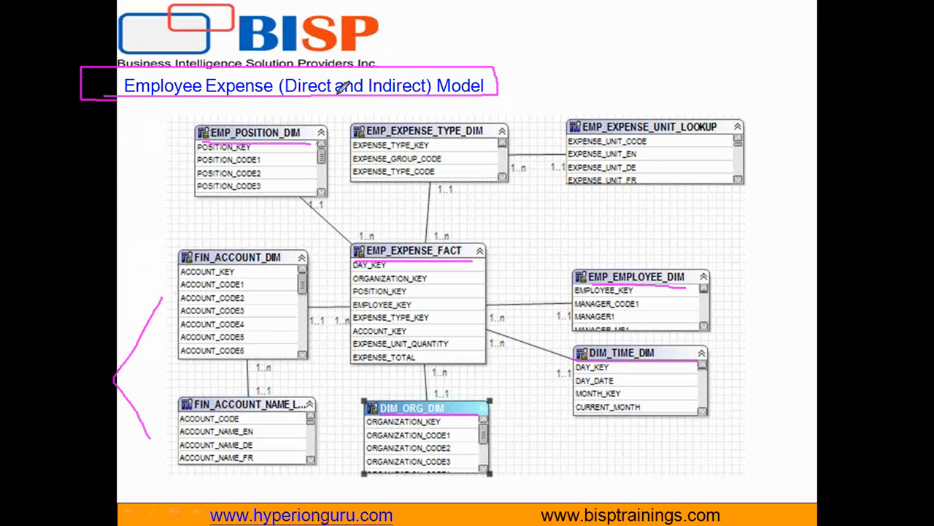
key(e)
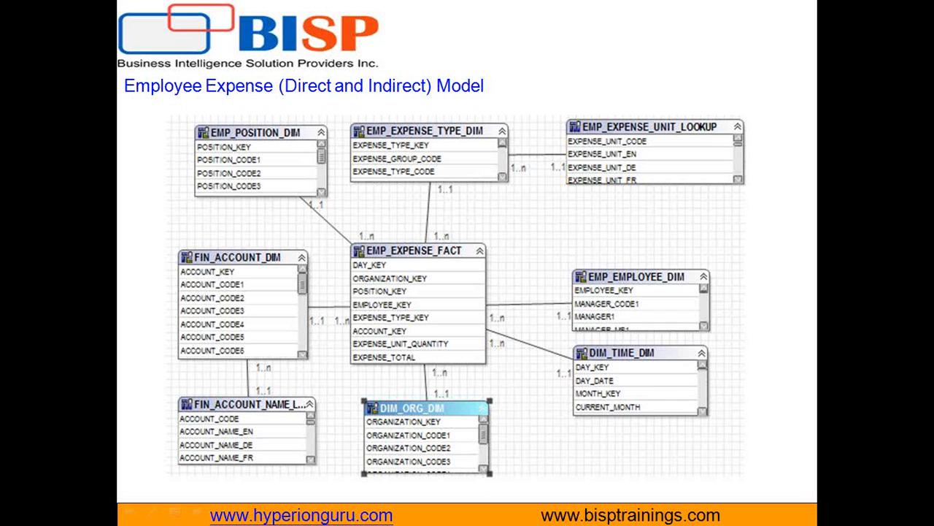
Switch to Oracle BI Administration Tool and start a metadata import with the OCI 10g/11g connection type.
key(super)
click(274, 515)
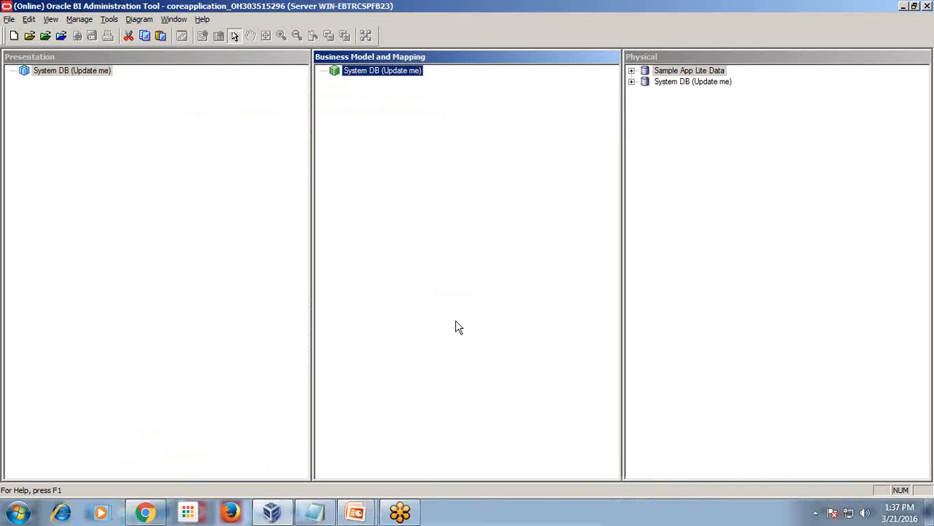
click(10, 19)
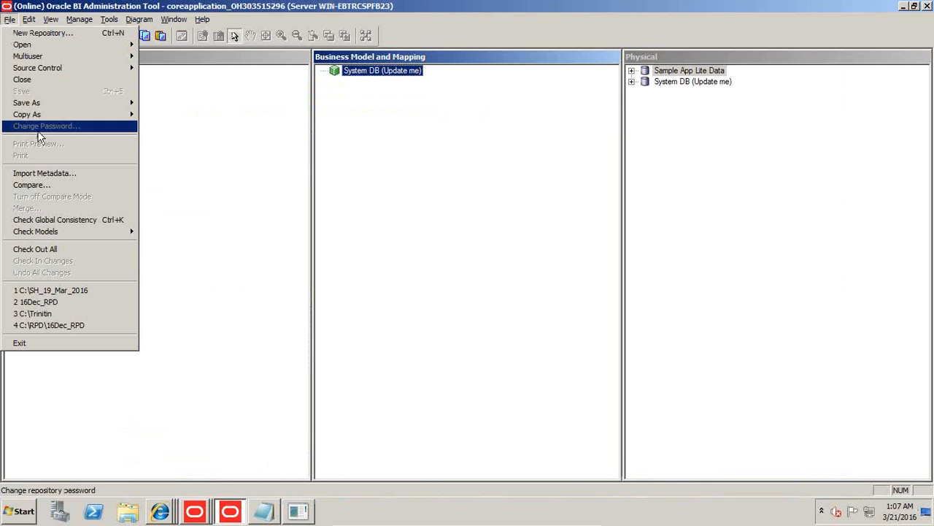
click(44, 176)
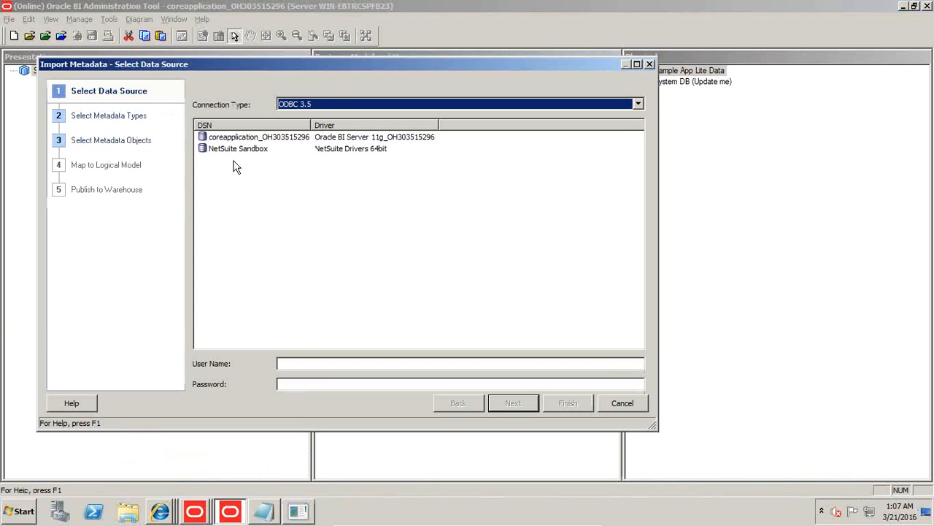
click(333, 103)
click(325, 190)
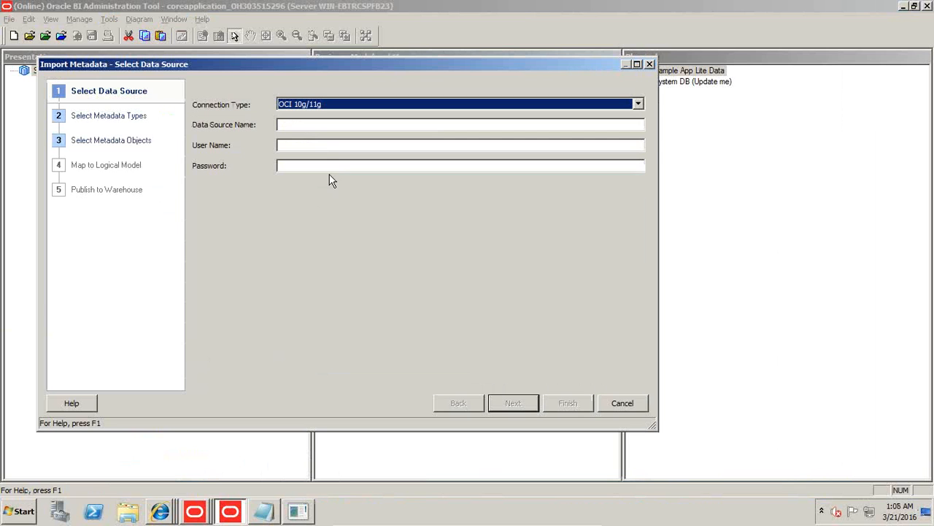
Enter data source name ORCL, user name HRModel and the account password, and submit the connection details.
click(338, 125)
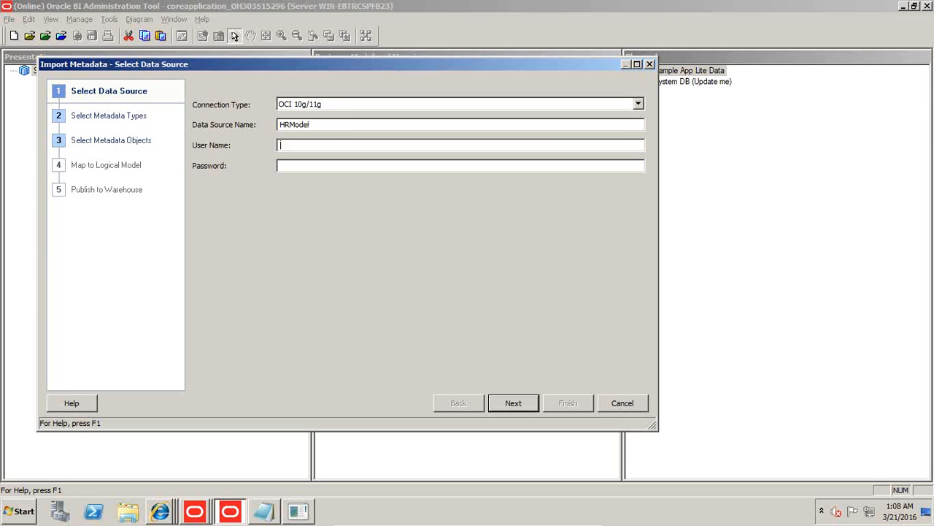
key(shift+Tab)
key(BackSpace)
text(HRModel)
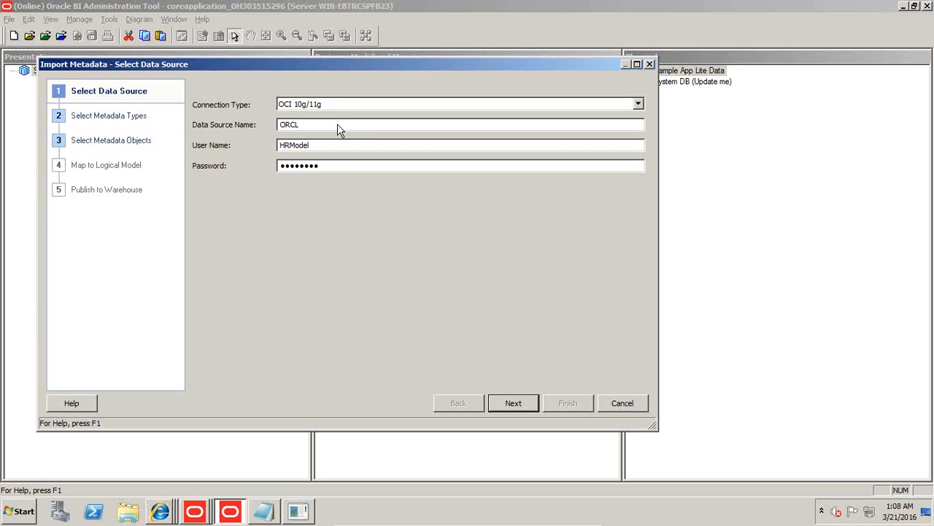
click(513, 402)
Switch to the SQL*Plus window and connect to orcl as HRModel with the account password.
click(297, 511)
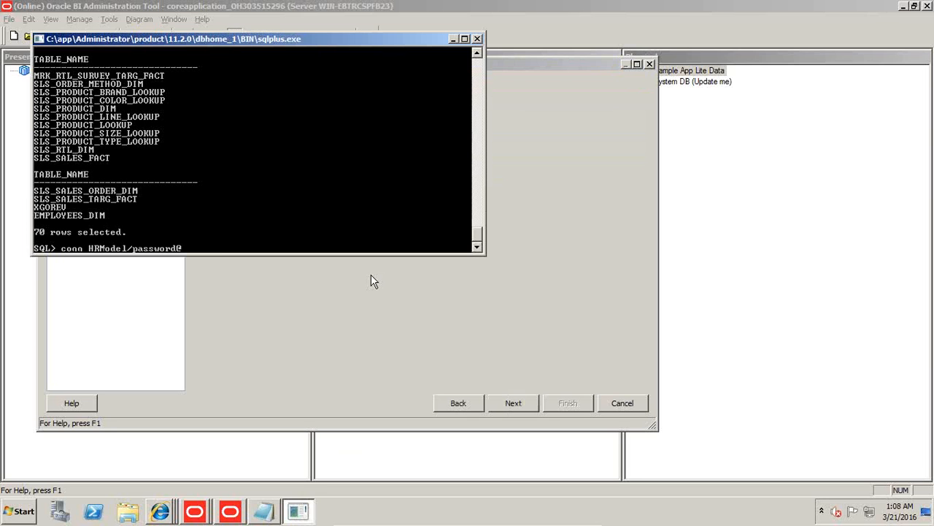
text(conn HRModel/password@orcl)
key(Return)
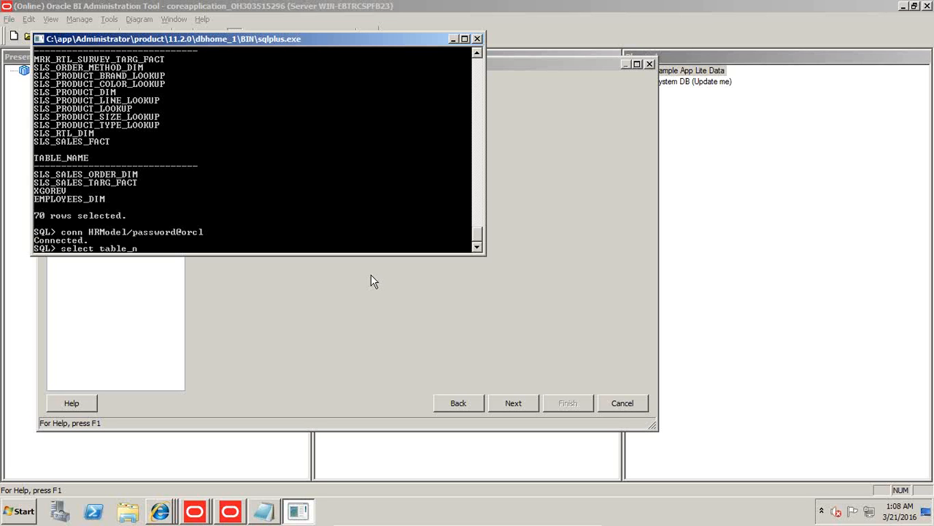
Run "select table_name from user_tables;" to list the tables of the HRModel schema.
text(select table_name fromuser_tavles)
key(BackSpace)
key(BackSpace)
key(BackSpace)
text(les;)
key(Left)
key(Left)
key(Left)
key(Left)
key(Left)
key(Left)
key(Left)
key(Left)
key(Left)
key(Left)
key(Left)
key(Left)
key(Return)
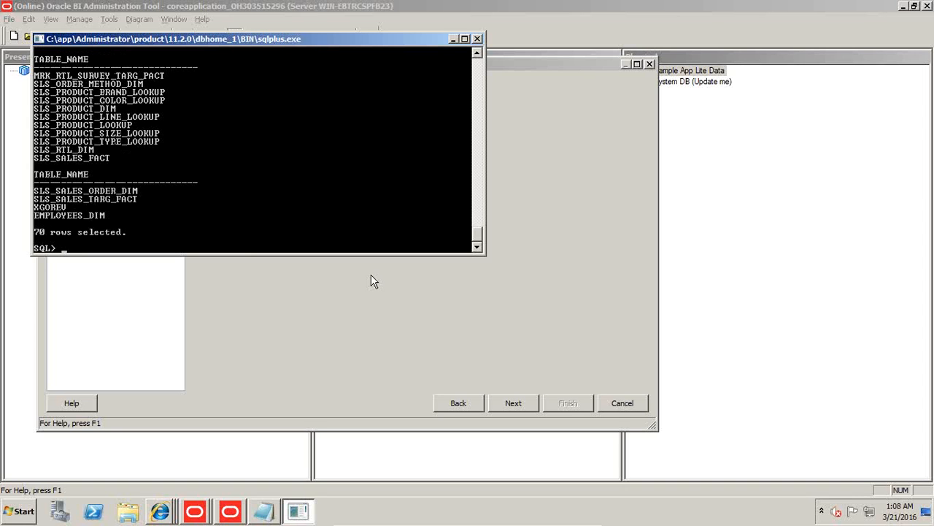
Return to the metadata object selection of the import and examine the tables in the HRDATA schema.
click(505, 403)
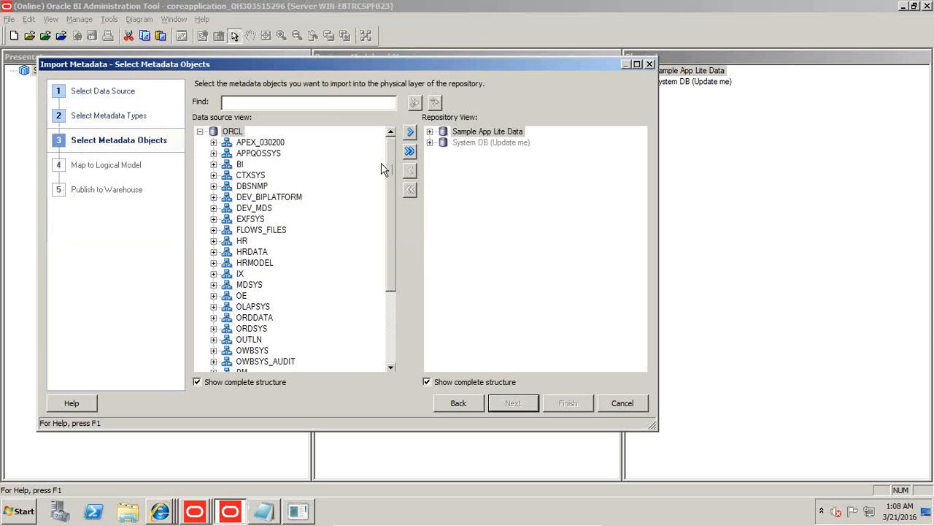
drag(394, 224, 390, 299)
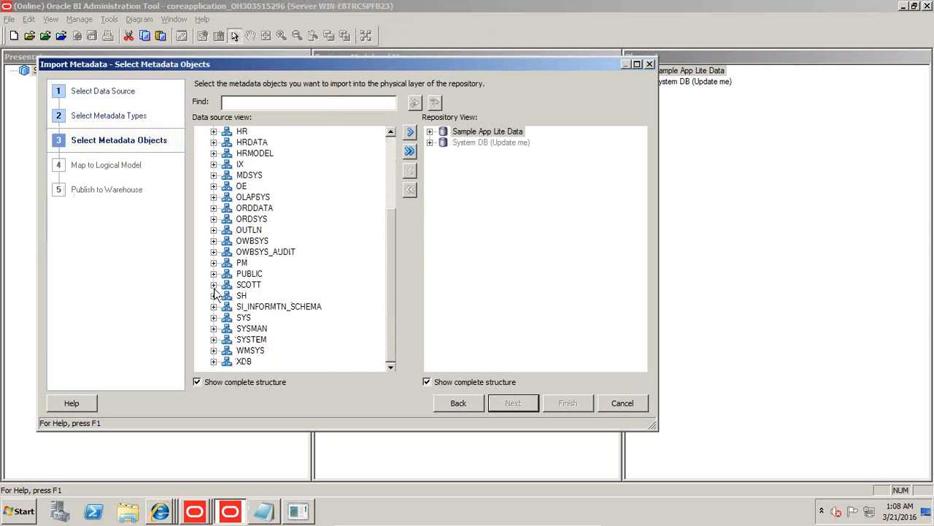
click(211, 142)
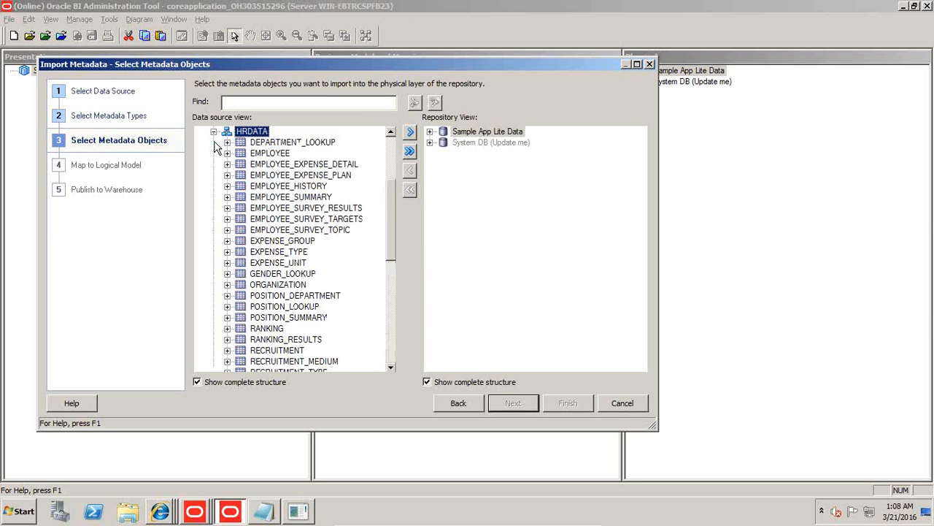
click(274, 154)
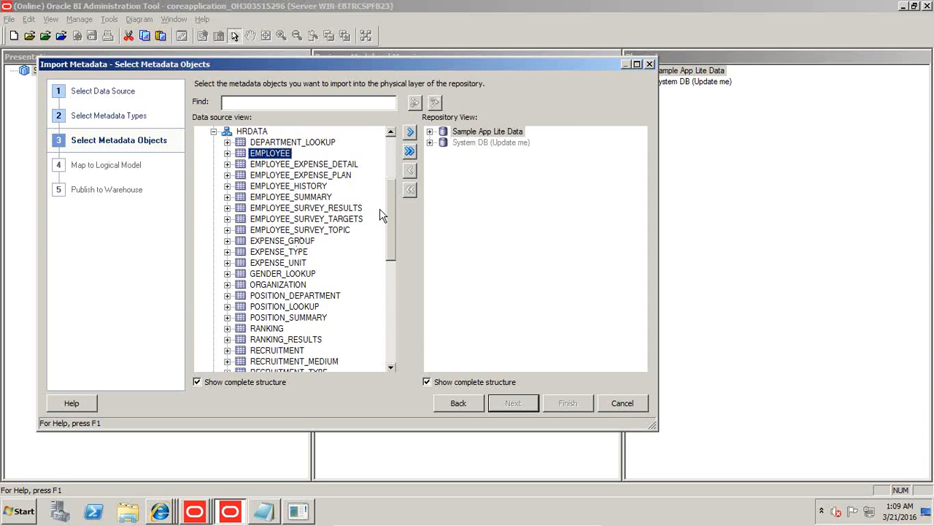
drag(392, 220, 398, 197)
click(213, 197)
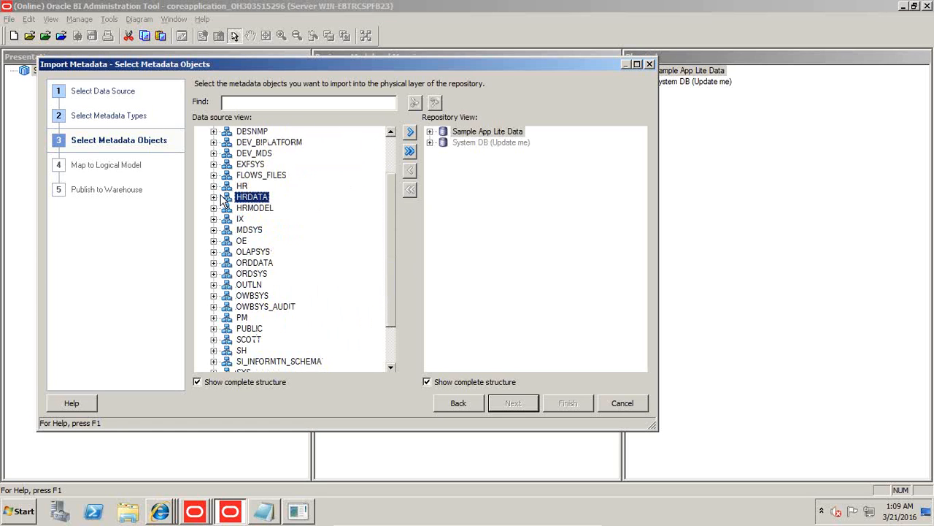
Select EMP_EMPLOYEE_DIM, EMP_EXPENSE_FACT, EMP_EXPENSE_PLAN_FACT and EMP_EXPENSE_TYPE_DIM in the HRMODEL schema.
click(214, 208)
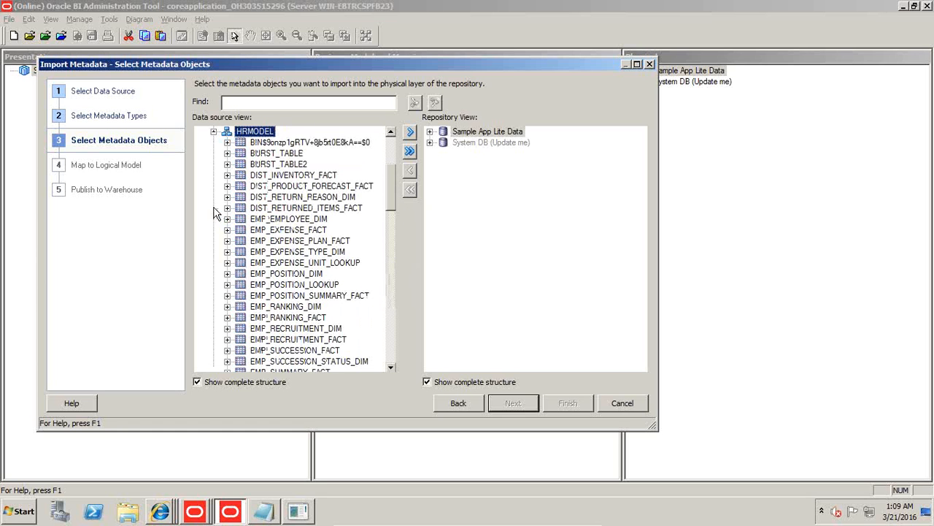
click(302, 220)
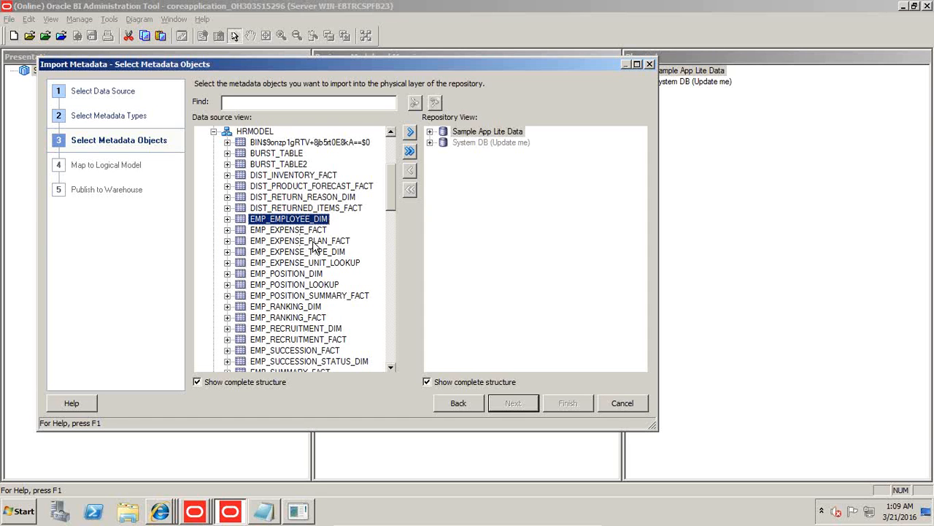
shift+click(311, 241)
shift+click(319, 253)
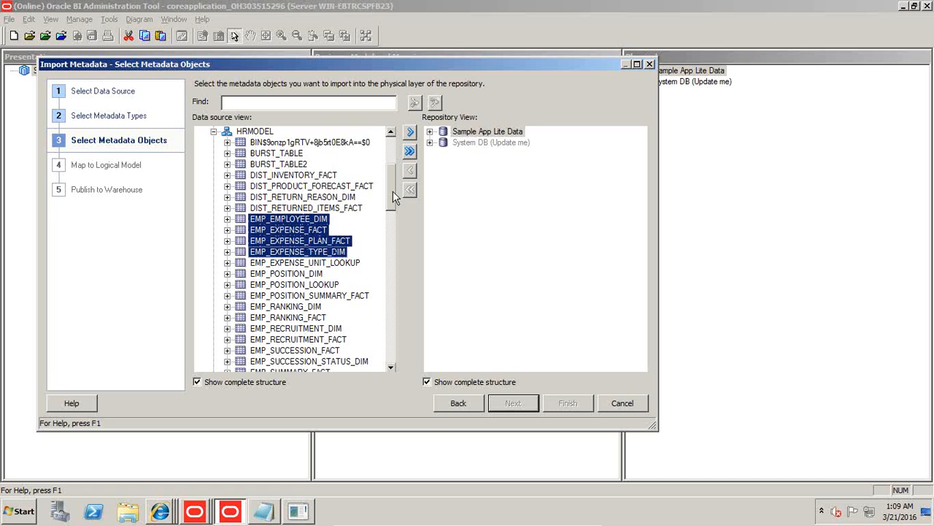
Add FIN_ACCOUNT_DIM, FIN_ACCOUNT_NAME_LOOKUP, FIN_ACCOUNT_TYPE_LOOKUP and TIME_DIM to the table selection.
drag(392, 191, 389, 248)
click(265, 220)
drag(311, 192, 346, 207)
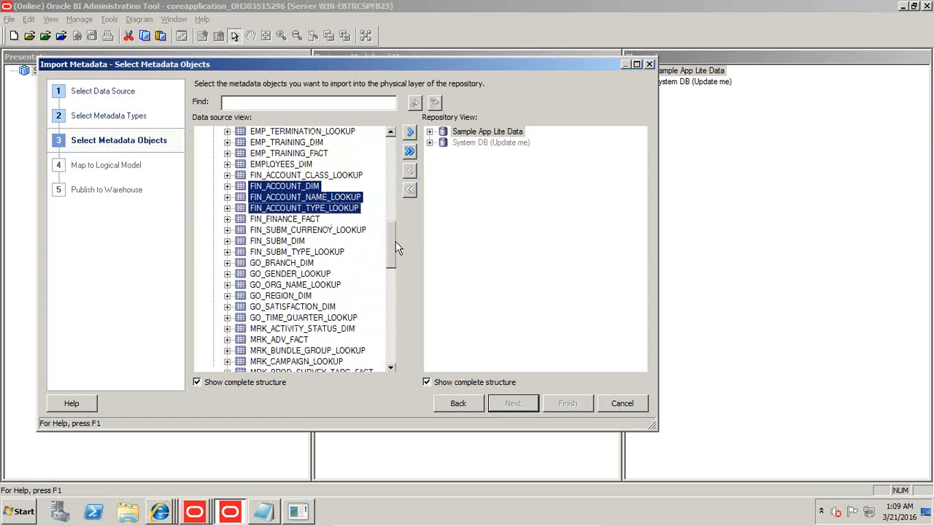
drag(391, 253, 399, 198)
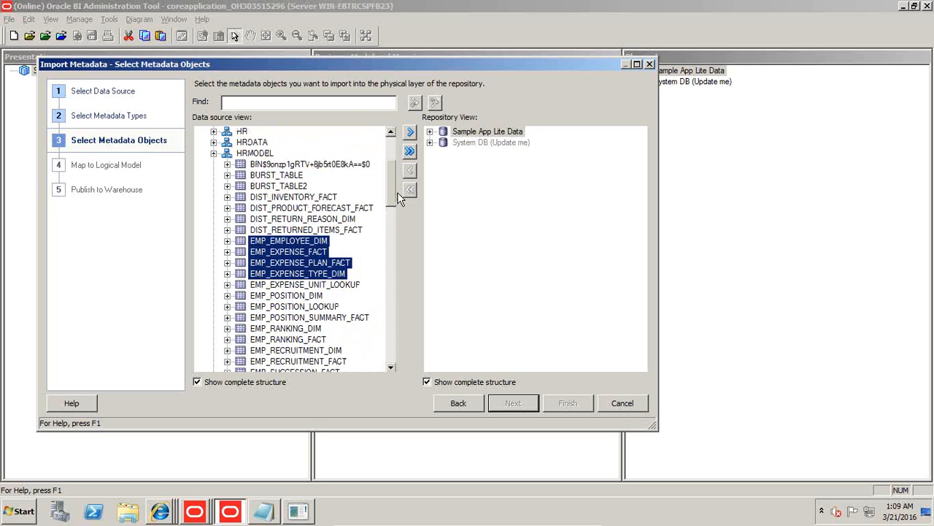
Import the selected HRMODEL tables into the repository and finish the metadata import.
click(411, 133)
click(379, 425)
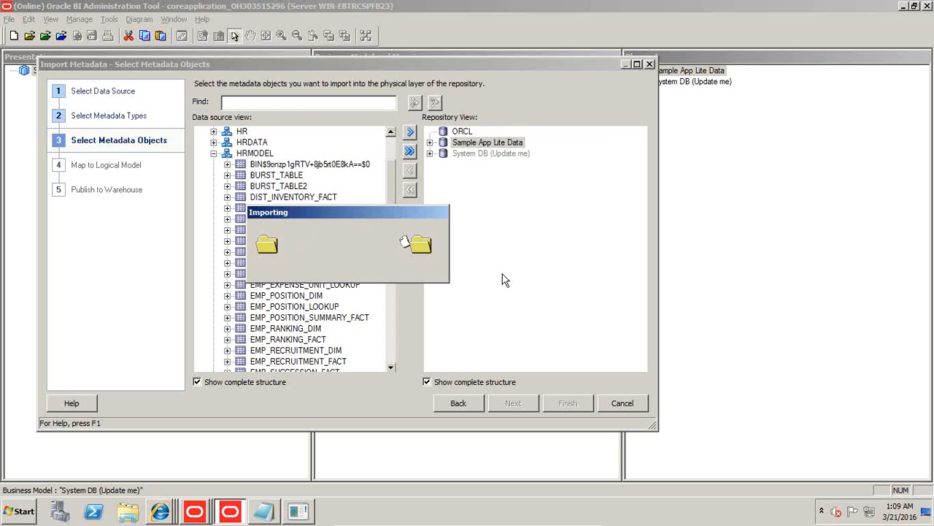
click(573, 408)
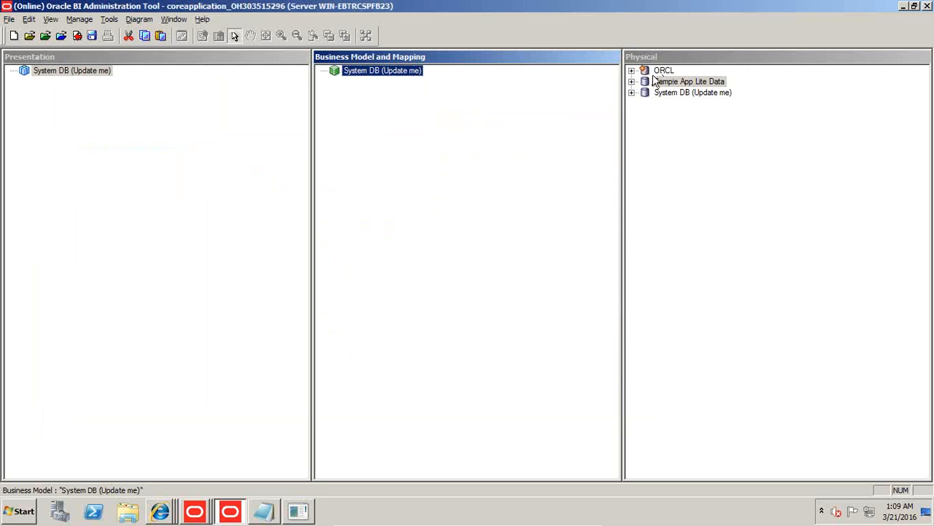
Expand the ORCL database and its HRMODEL schema, and open the schema's physical diagram.
click(631, 71)
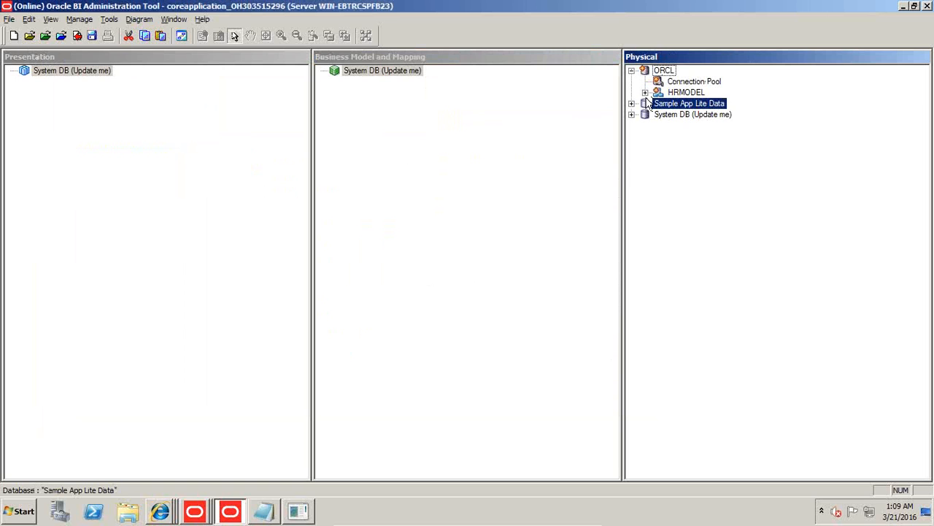
click(646, 92)
click(686, 92)
right_click(690, 93)
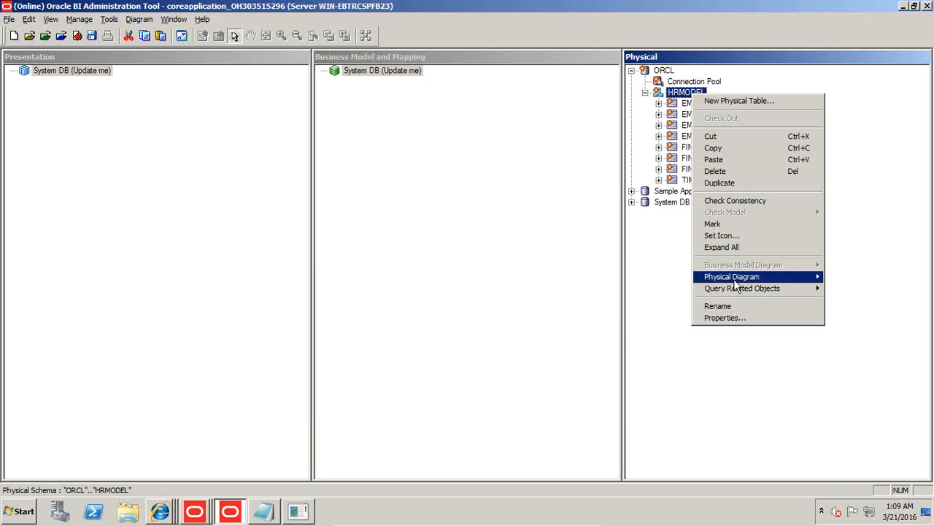
mouse_move(734, 279)
click(641, 280)
Arrange the dimension and lookup tables compactly around EMP_EXPENSE_FACT in the physical diagram, and close it.
drag(307, 218, 322, 246)
click(453, 248)
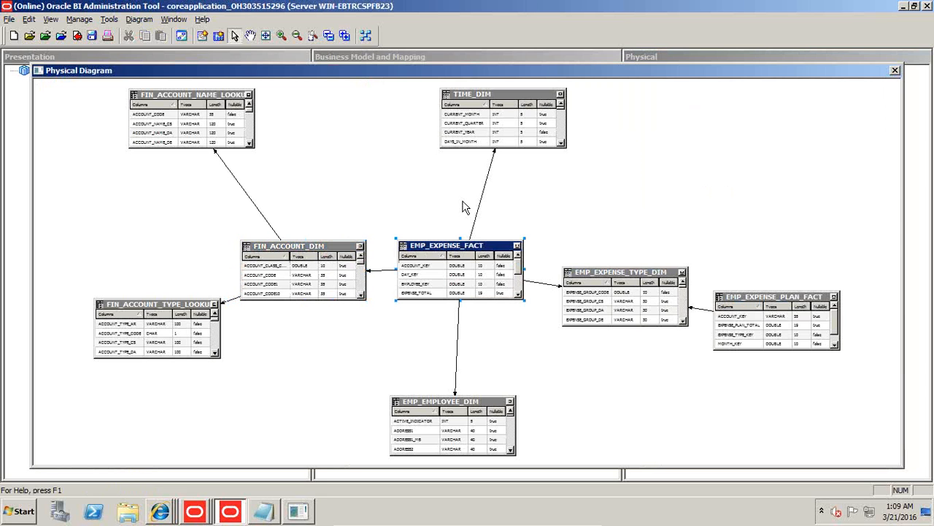
drag(483, 103, 436, 157)
drag(600, 273, 581, 250)
drag(743, 310, 730, 246)
drag(438, 403, 448, 334)
drag(155, 305, 259, 348)
drag(173, 100, 277, 162)
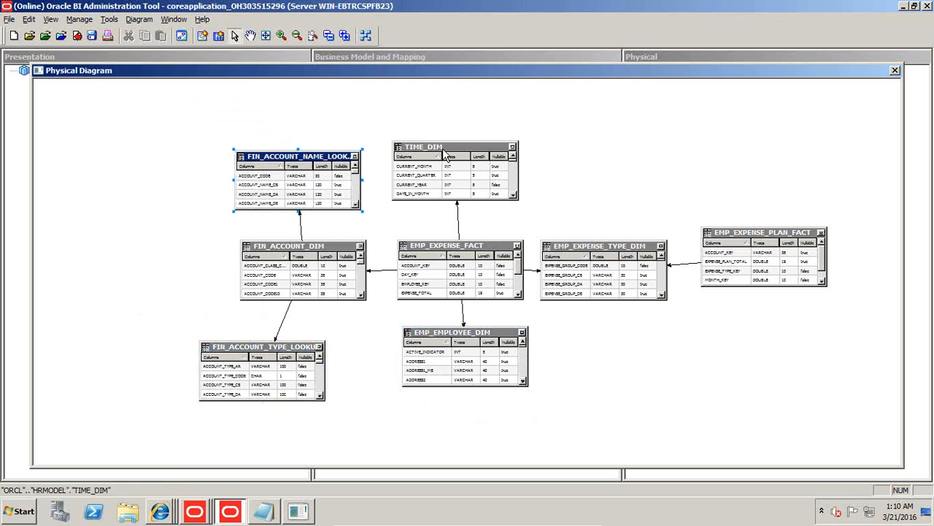
click(895, 70)
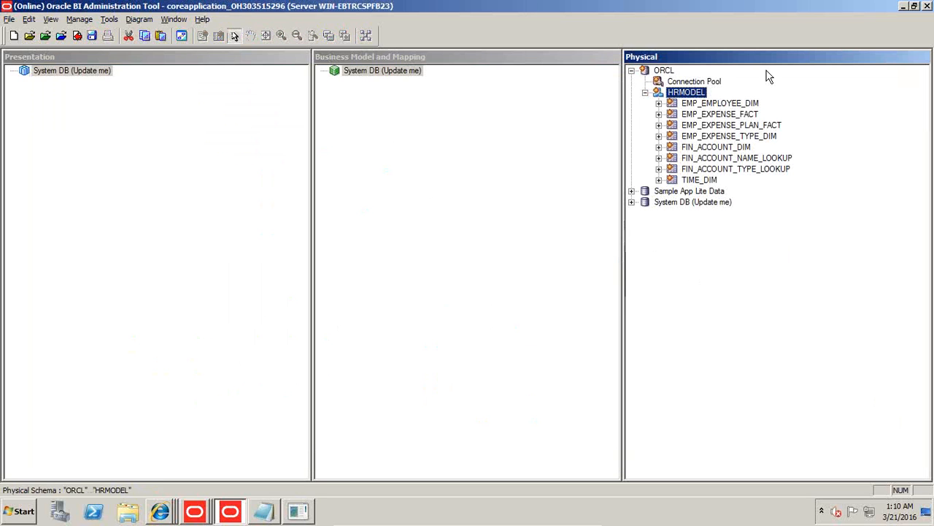
Create the HRMODEL business model from the ORCL database and add that model to the presentation layer.
drag(665, 71, 437, 109)
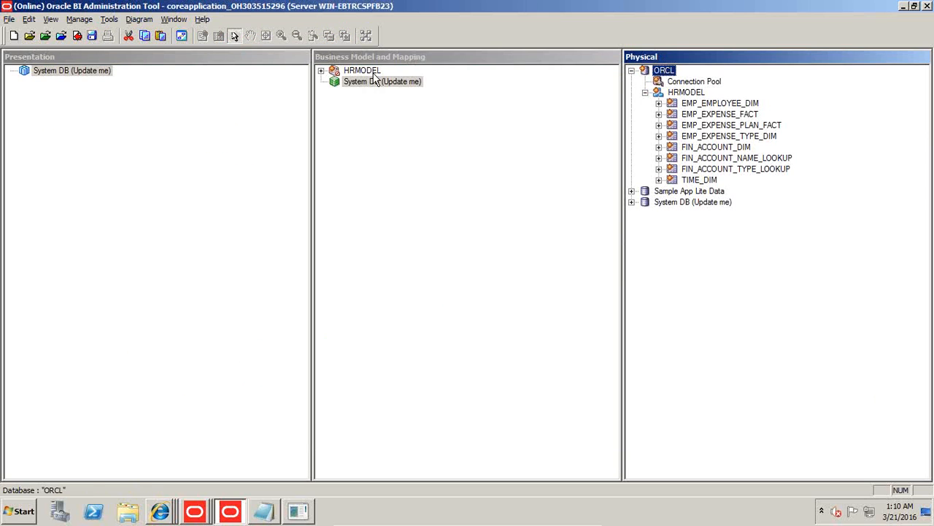
drag(373, 73, 371, 72)
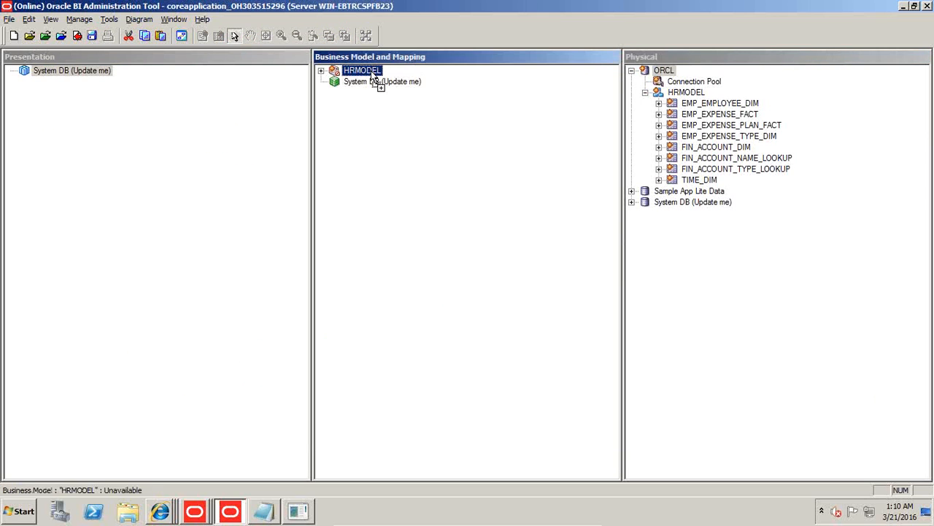
Save the repository with a global consistency check, and mark the HRMODEL business model as available for queries.
click(92, 35)
click(484, 283)
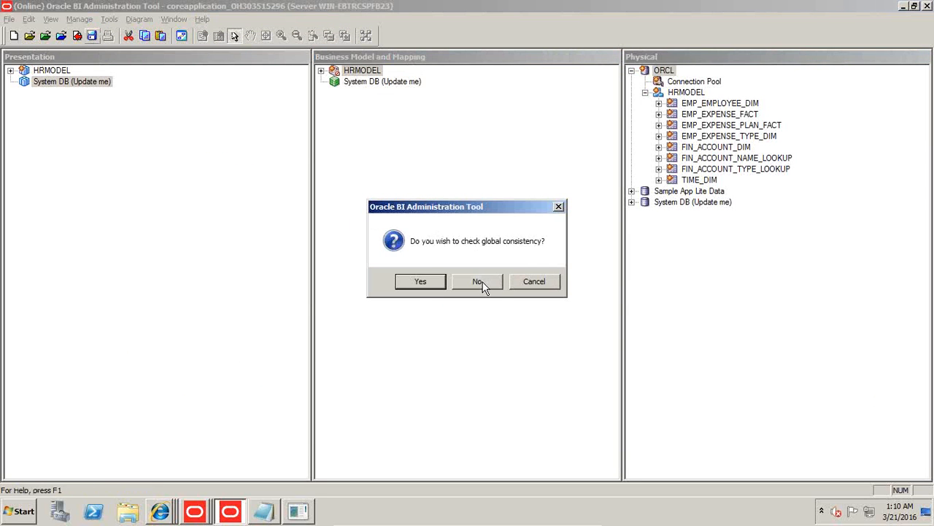
click(416, 288)
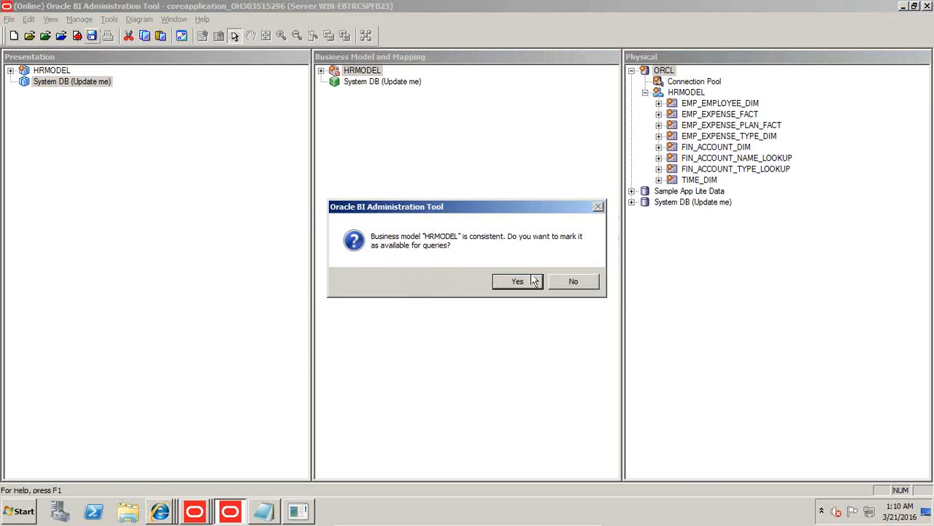
click(517, 284)
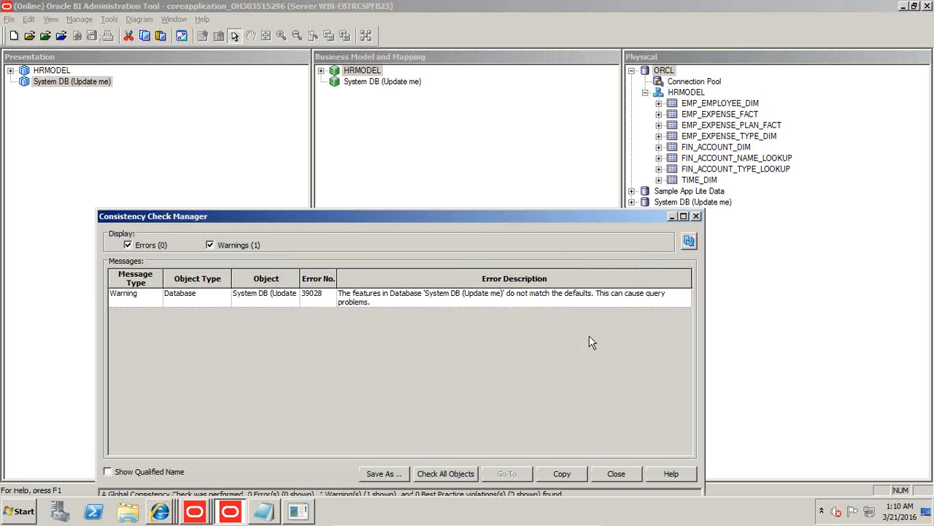
Close the consistency check results and update the row count of the physical table EMP_EMPLOYEE_DIM.
click(634, 473)
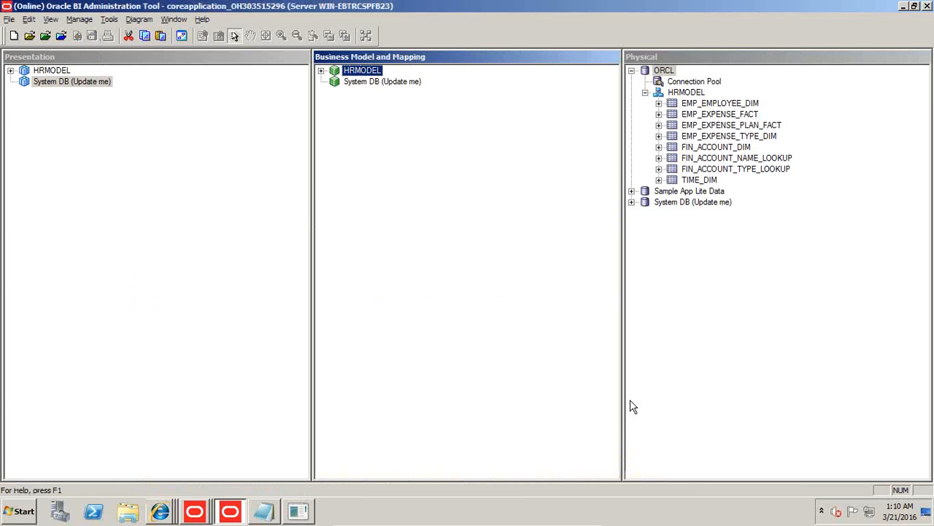
right_click(722, 105)
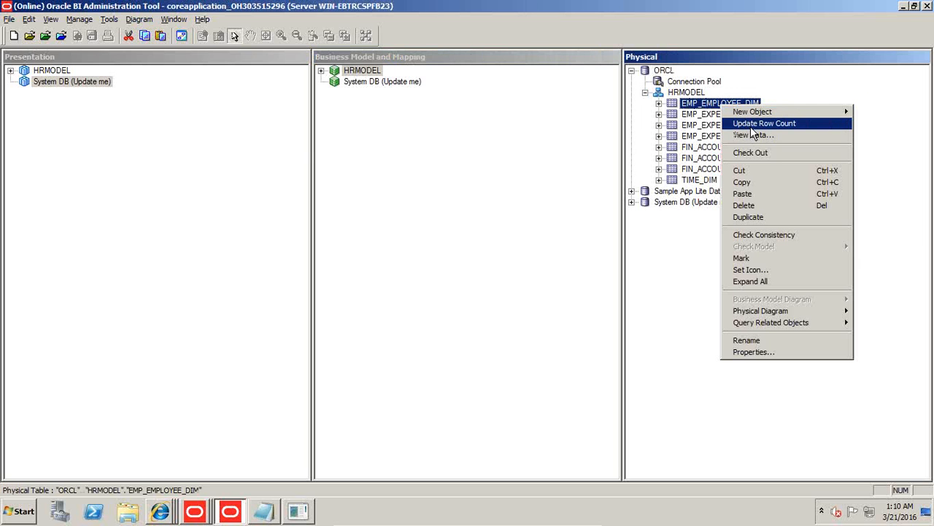
click(751, 124)
click(493, 380)
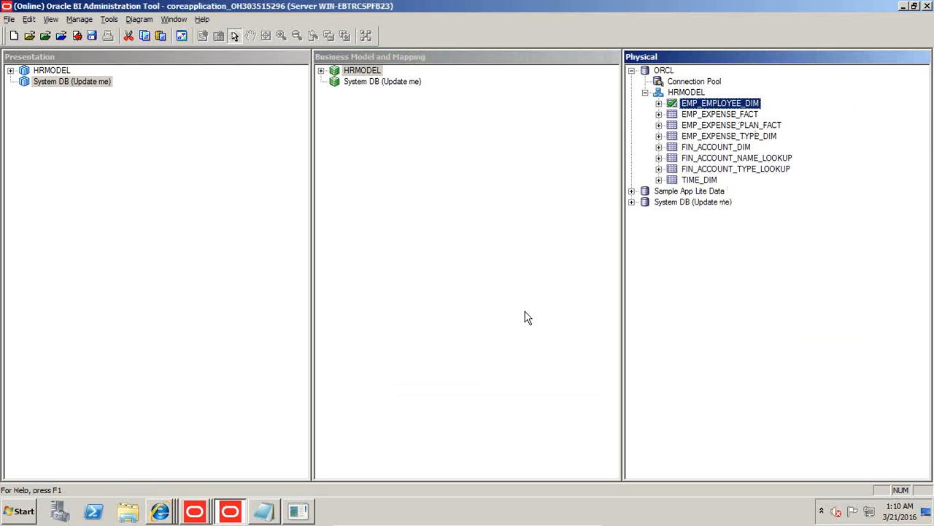
View the data of the physical table EMP_EMPLOYEE_DIM, and close the data view.
right_click(737, 106)
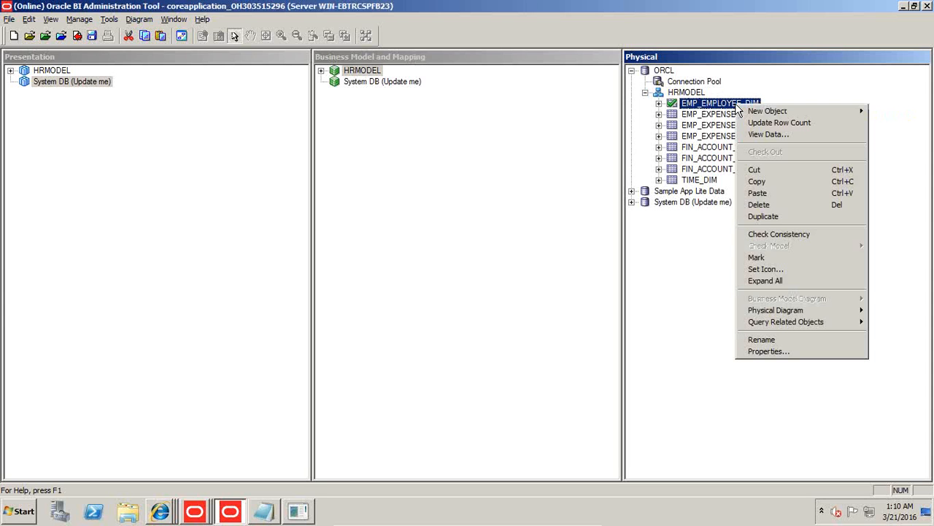
click(756, 138)
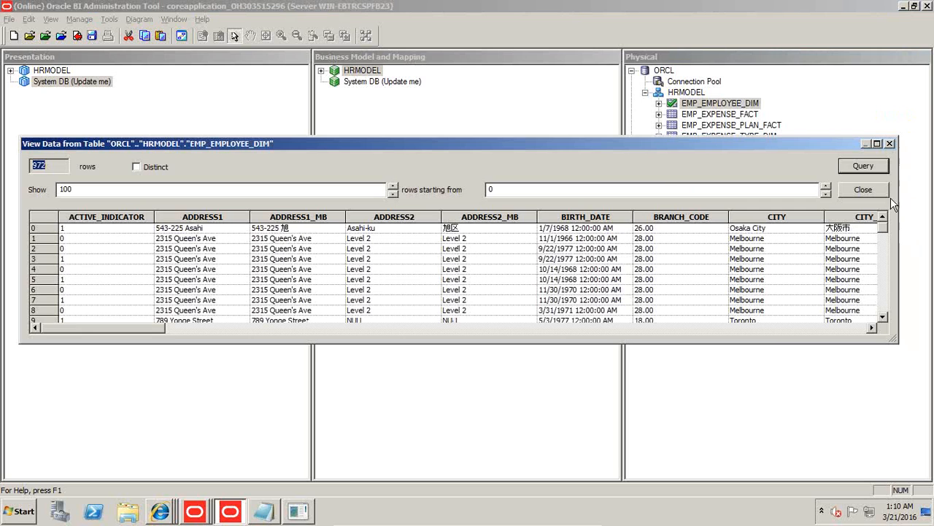
click(862, 190)
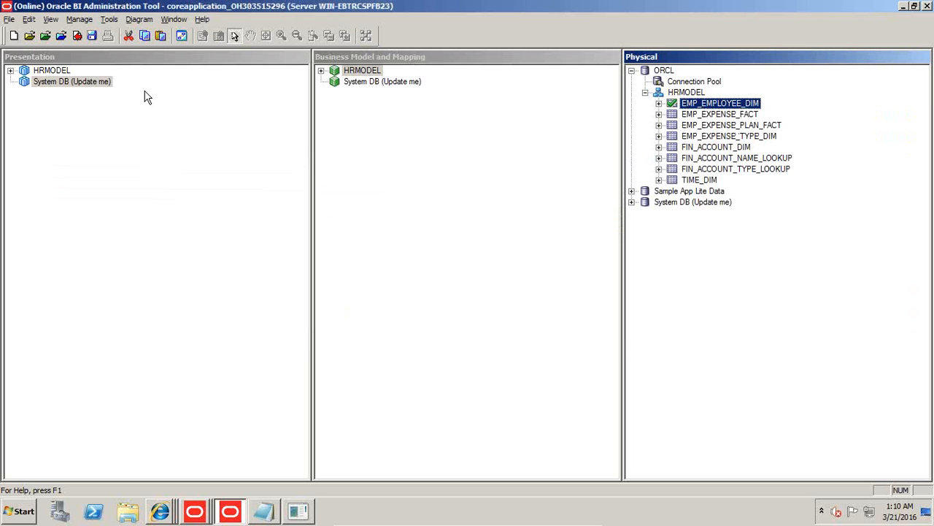
Switch to Oracle BI Answers in Internet Explorer and create a new analysis on the HRMODEL subject area.
mouse_move(159, 511)
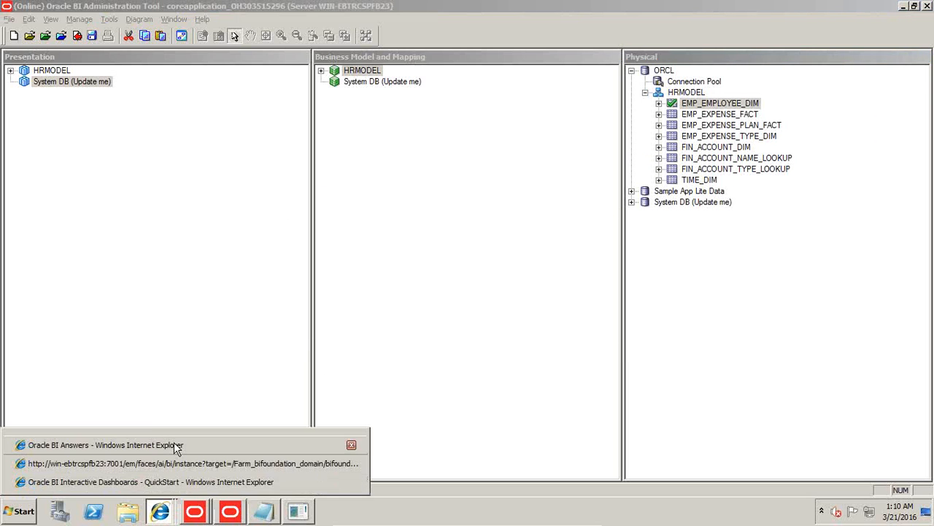
click(175, 441)
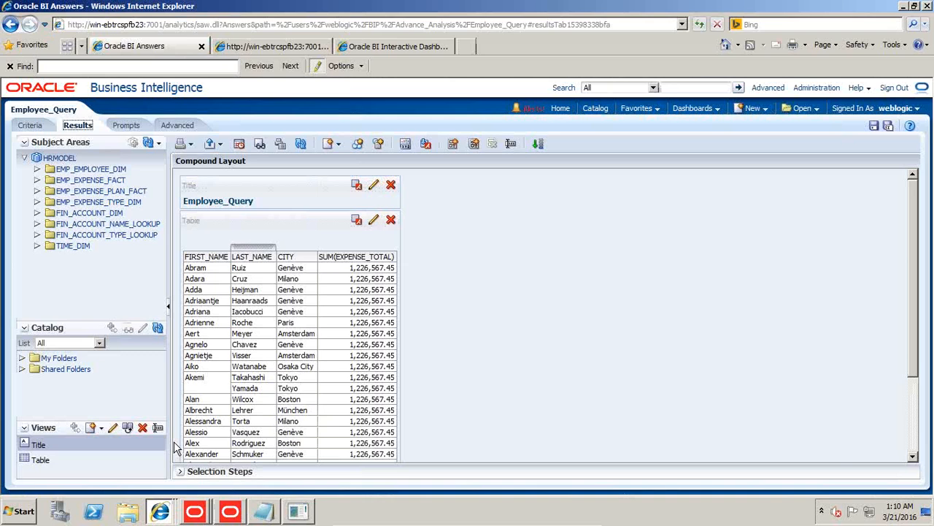
click(752, 108)
click(756, 128)
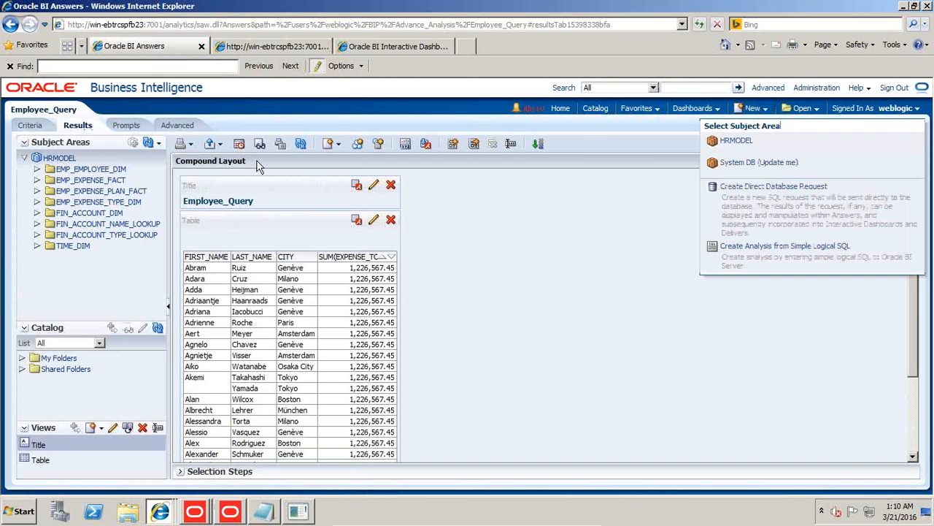
click(719, 141)
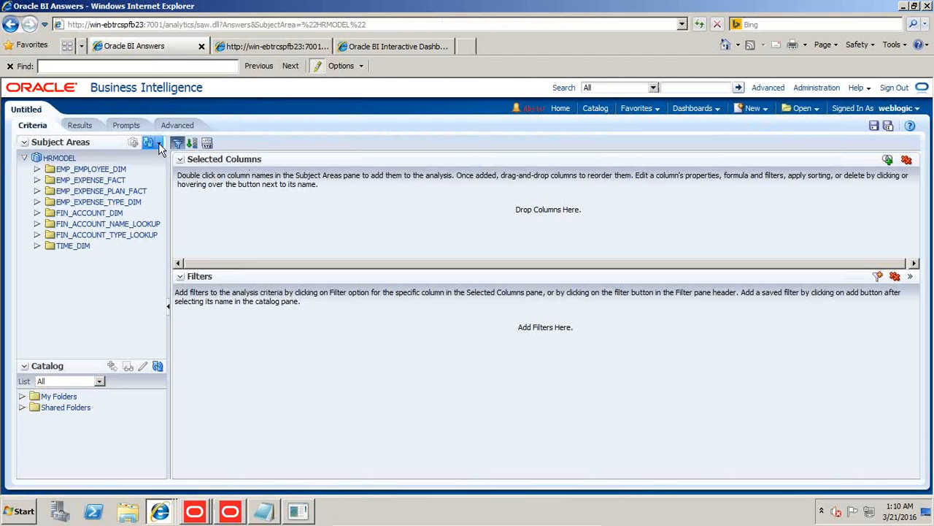
Reload the server metadata for the HRMODEL subject area.
click(159, 142)
click(158, 143)
click(158, 144)
click(176, 173)
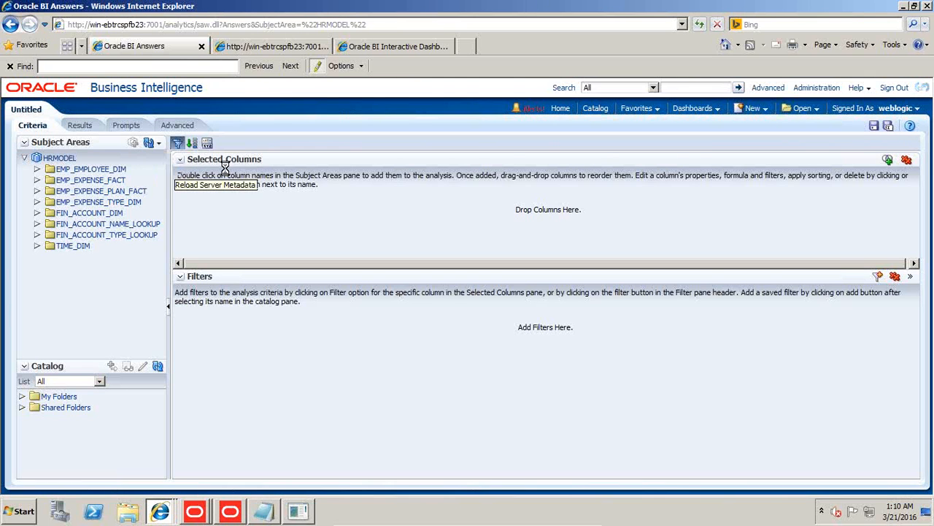
Switch to Notepad and write "i) Inner_Query : Avg salaries of all Employees" on a blank area below the existing SQL.
click(268, 514)
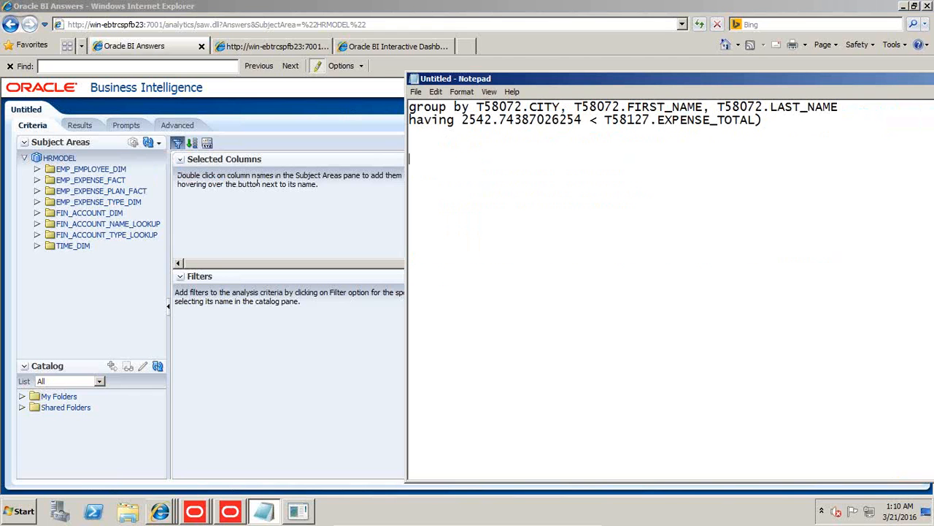
key(Return)
key(Return)
key(Return)
key(Return)
key(Return)
key(Return)
key(Return)
key(Return)
key(Return)
key(Return)
key(Return)
key(Return)
key(Return)
key(Return)
key(Return)
key(Return)
key(Return)
key(Return)
key(Return)
key(Return)
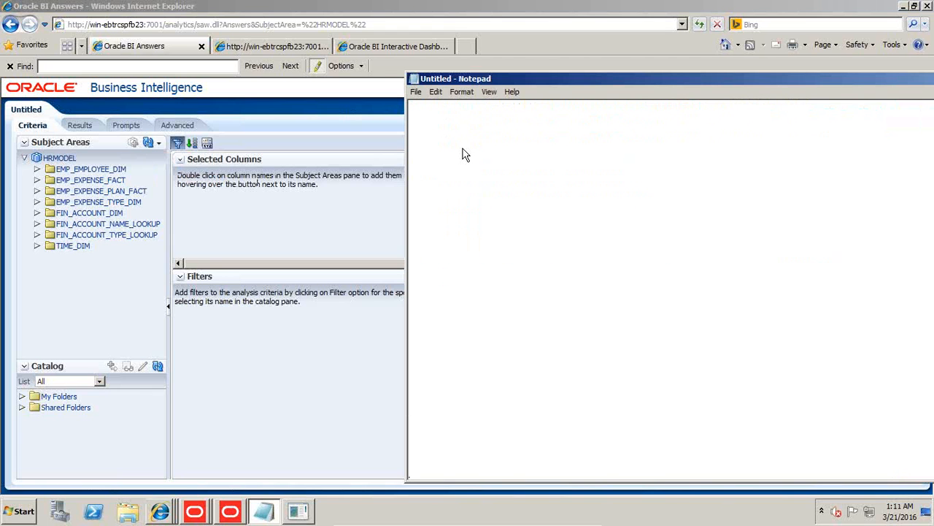
click(452, 107)
text(i) Inner_Query :)
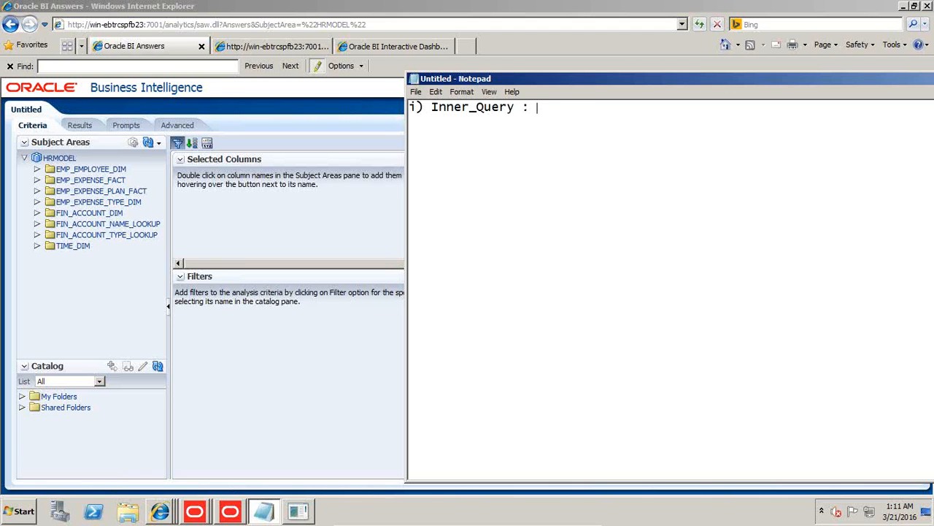
text( Avg salaries of all Employee)
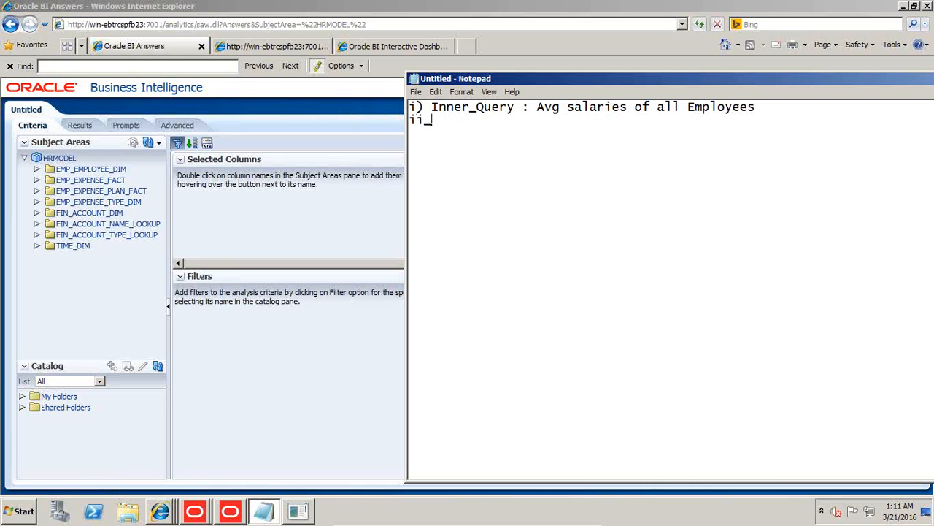
text(s)
key(Return)
Add the second note line "ii) Main Query : List of Employee Salary > Innery_Query".
text(ii) Main Query)
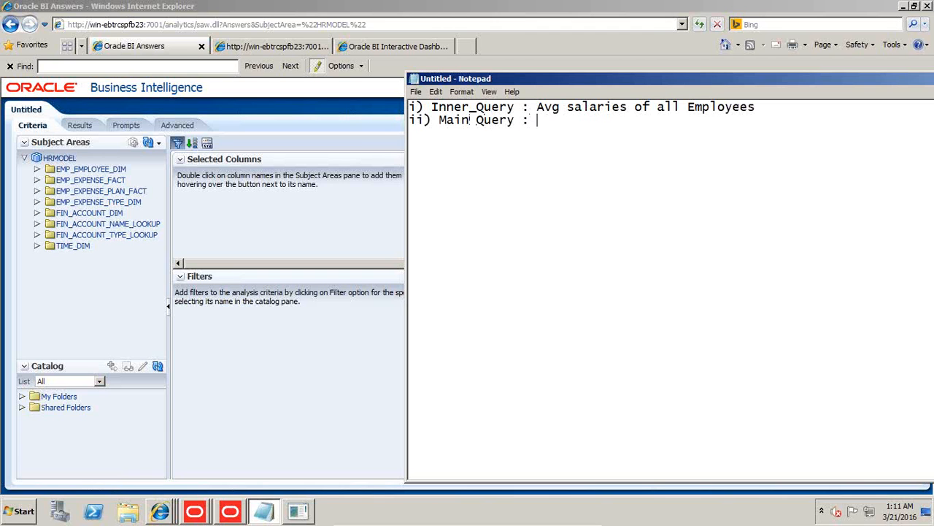
text( : List of Emplo)
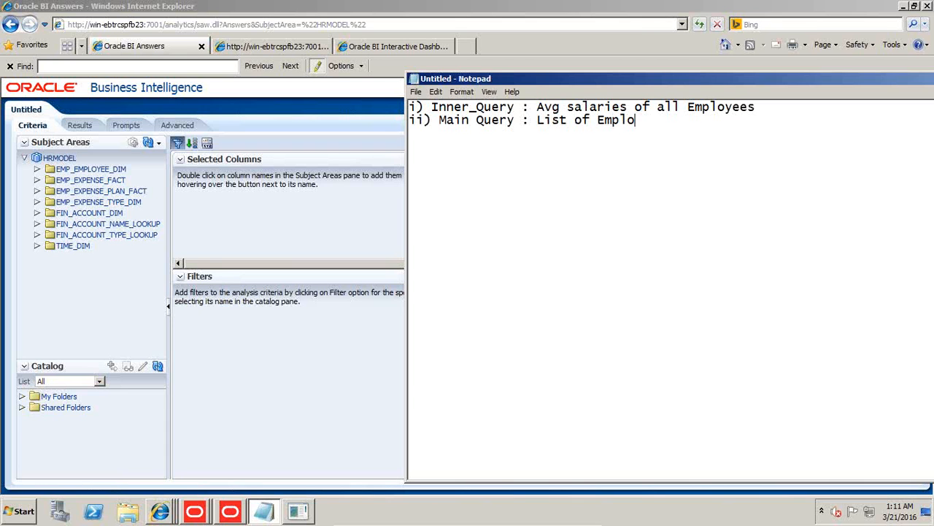
text(yee Salary > Innery_Q)
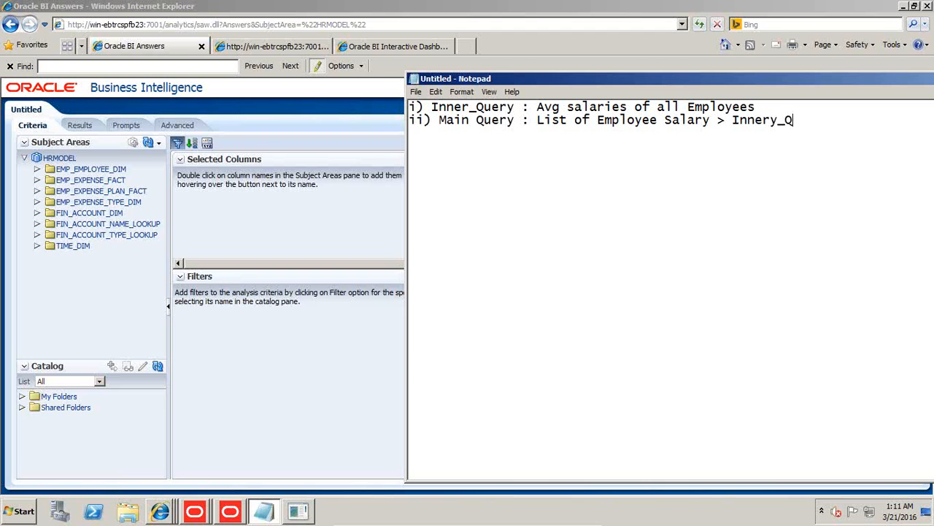
text(uery)
key(BackSpace)
text(t)
key(Return)
Switch back to Oracle BI Answers and add EXPENSE_TOTAL from EMP_EXPENSE_FACT to the analysis columns.
click(224, 198)
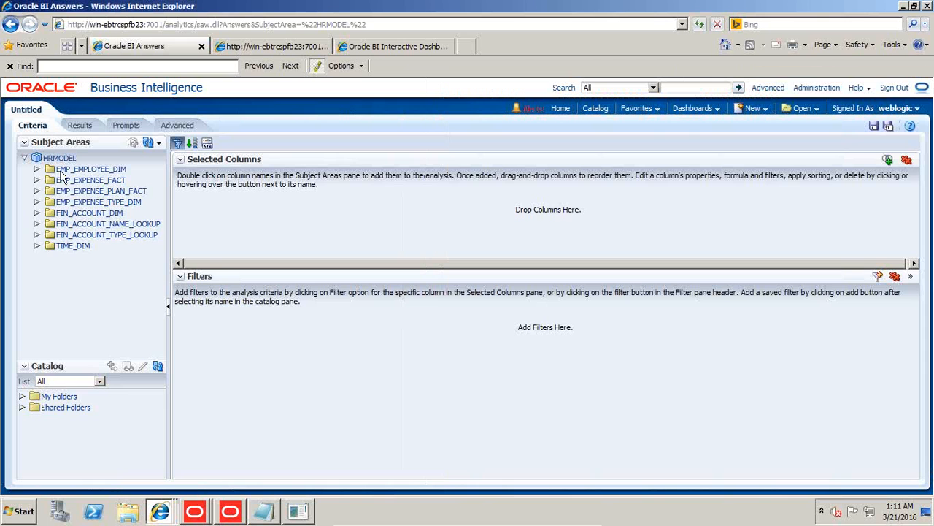
click(37, 179)
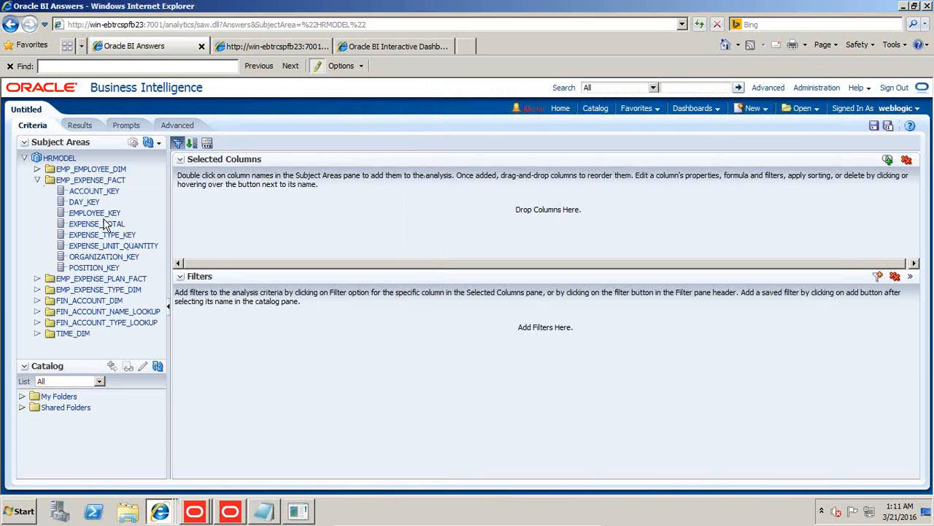
drag(108, 226, 259, 212)
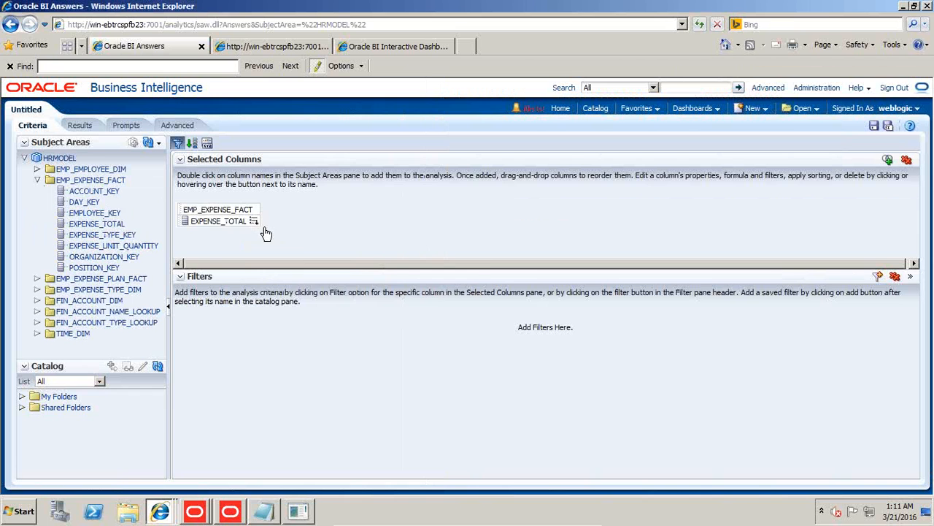
Change the EXPENSE_TOTAL column formula to Avg("EMP_EXPENSE_FACT"."EXPENSE_TOTAL").
mouse_move(254, 221)
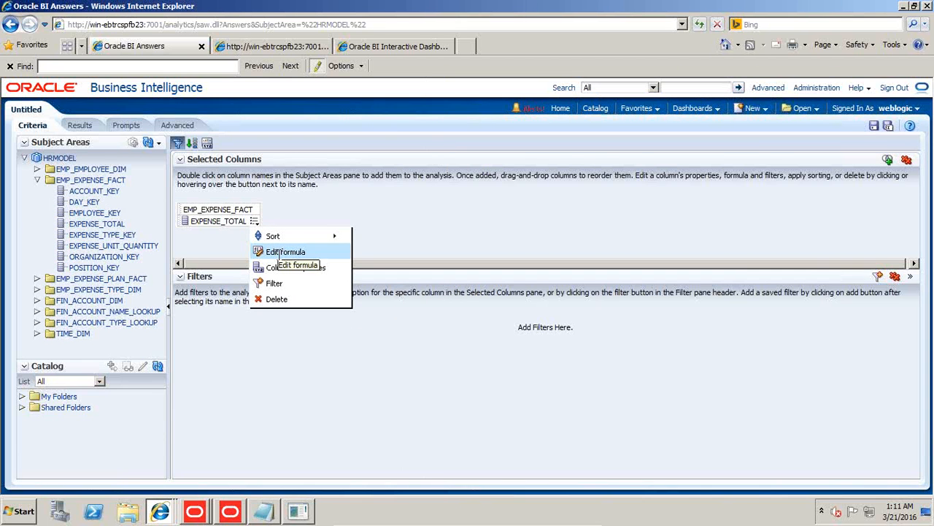
click(280, 255)
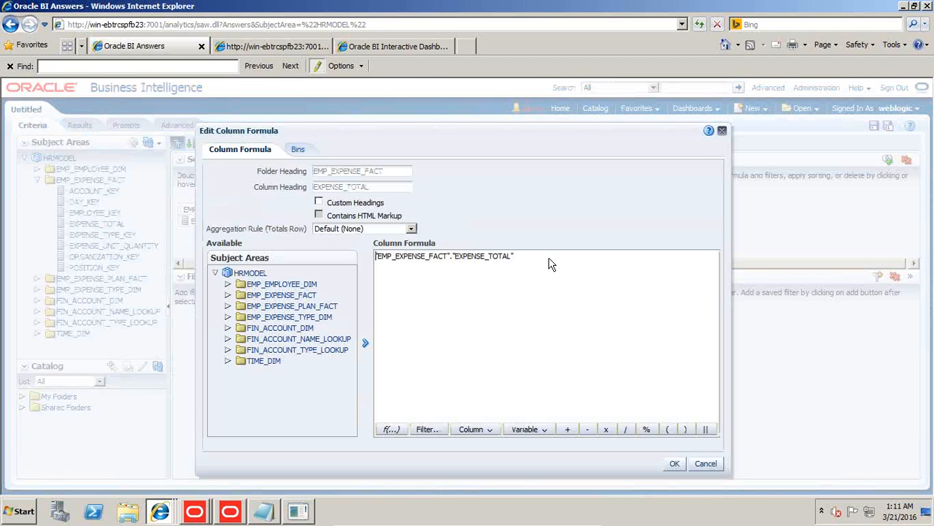
text(Avg()
key(End)
text())
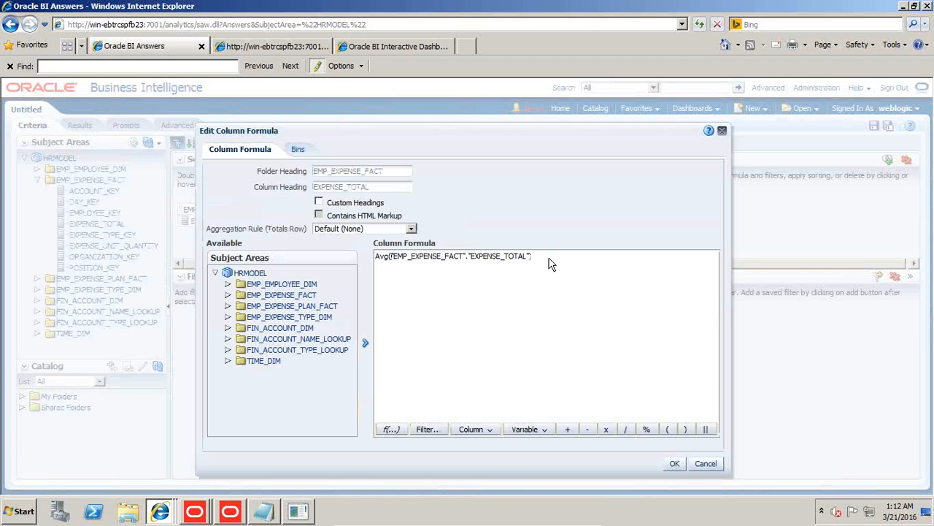
click(677, 468)
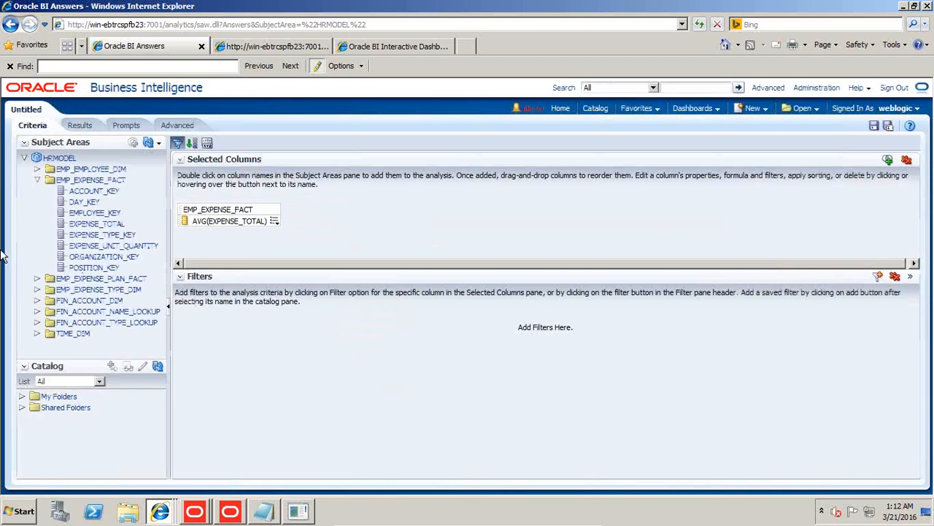
Add EXPENSE_GROUP_EN from EMP_EXPENSE_TYPE_DIM in front of the average expense column.
click(38, 181)
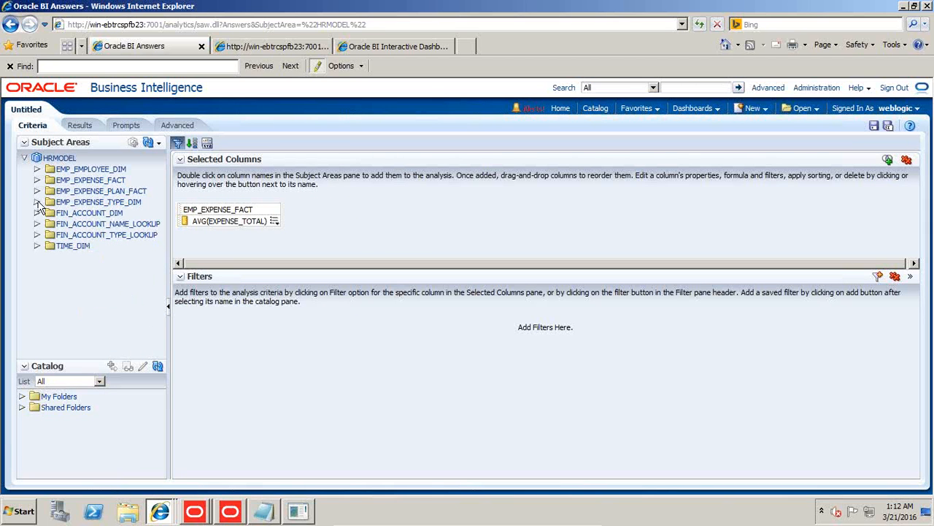
click(37, 201)
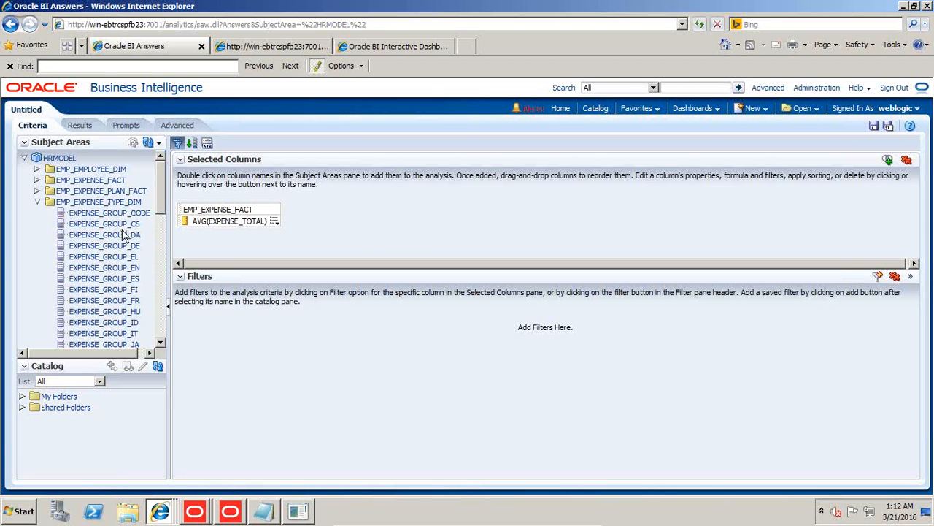
drag(130, 269, 182, 219)
Filter the analysis so that EXPENSE_GROUP_EN is equal to / is in Pay.
click(268, 220)
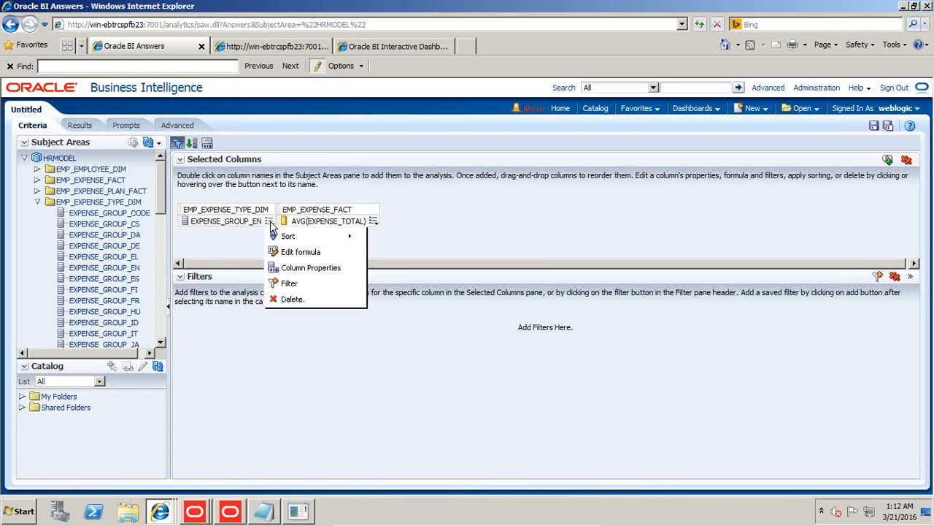
click(290, 283)
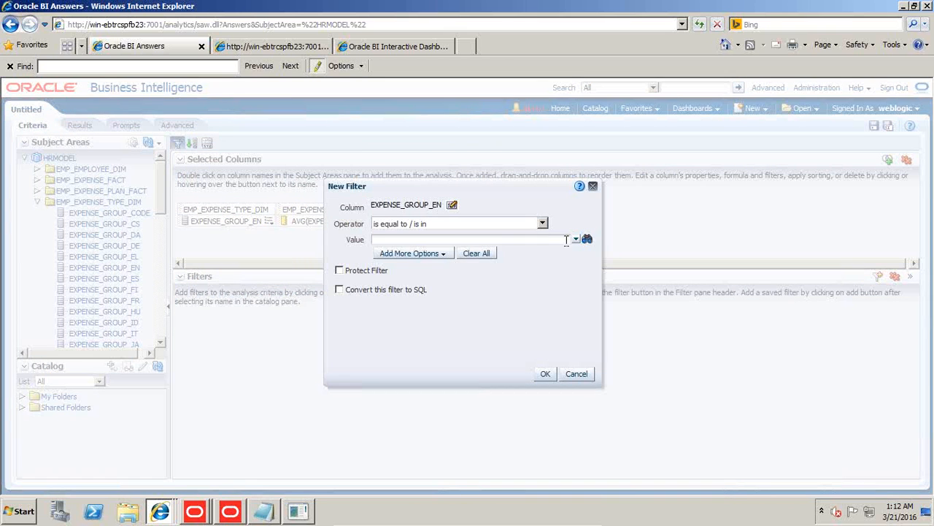
click(576, 240)
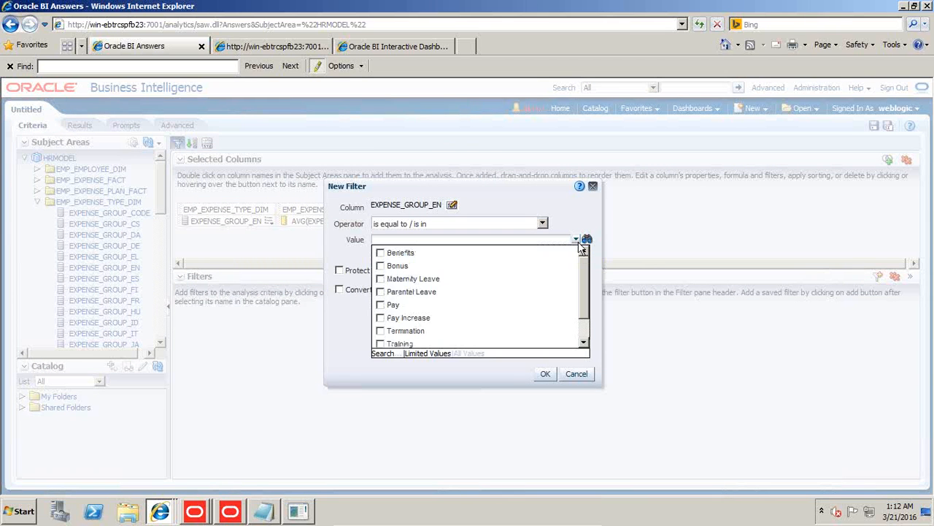
click(381, 266)
click(381, 266)
click(381, 305)
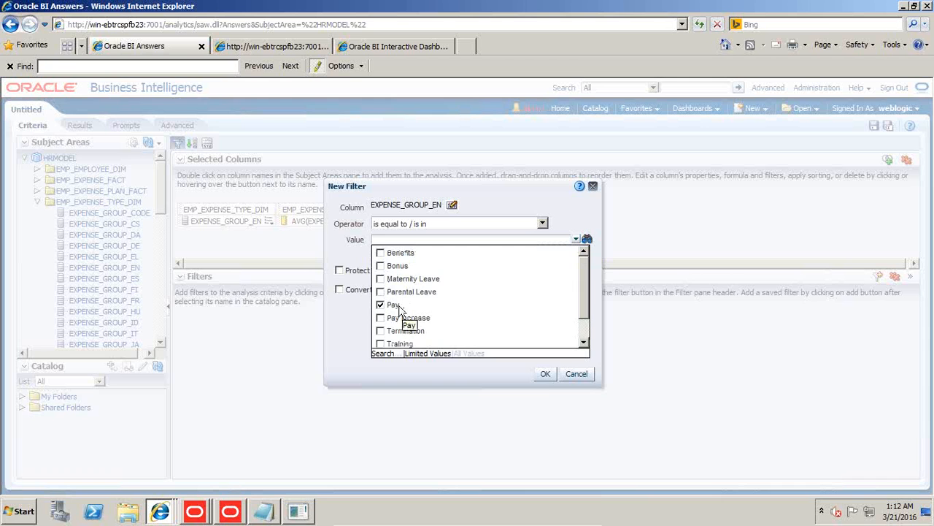
click(545, 374)
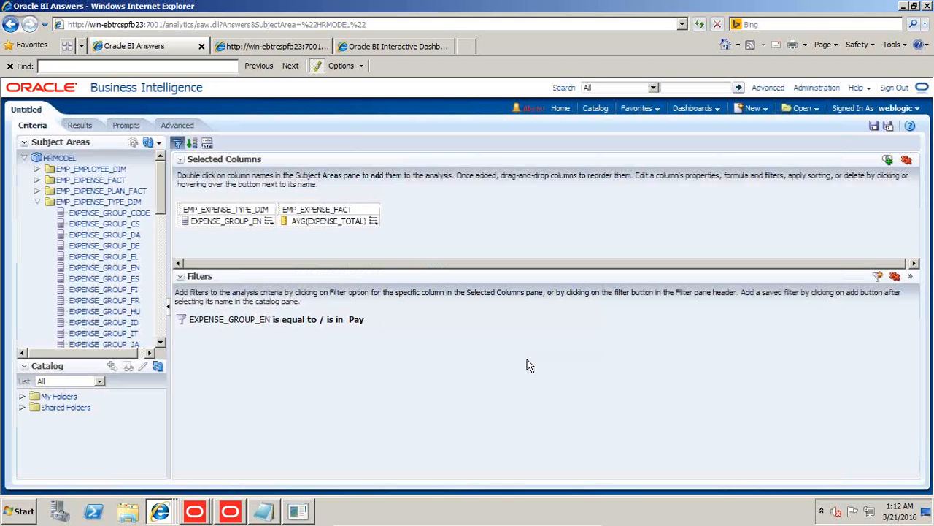
Show the analysis results and save the analysis as Inner_Query in /My Folders/BIP/Advance_Analysis, overwriting the existing one.
click(78, 126)
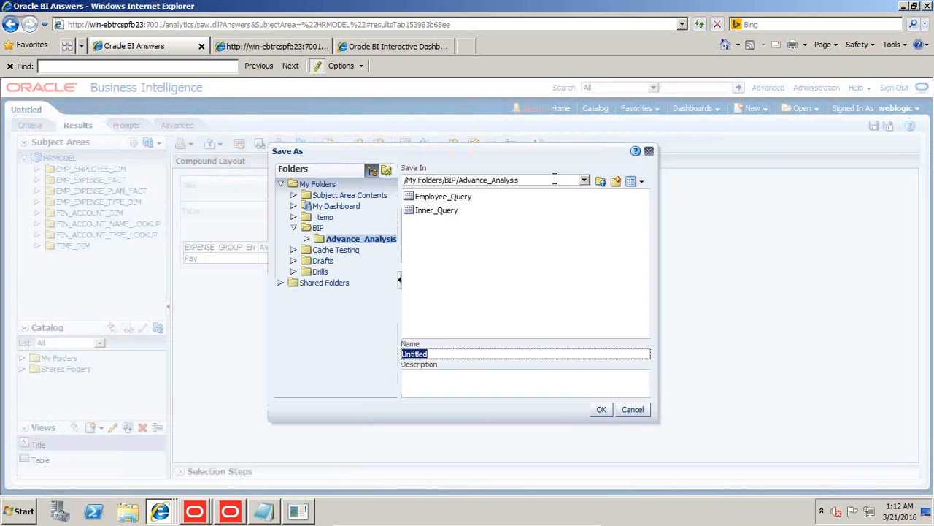
click(437, 210)
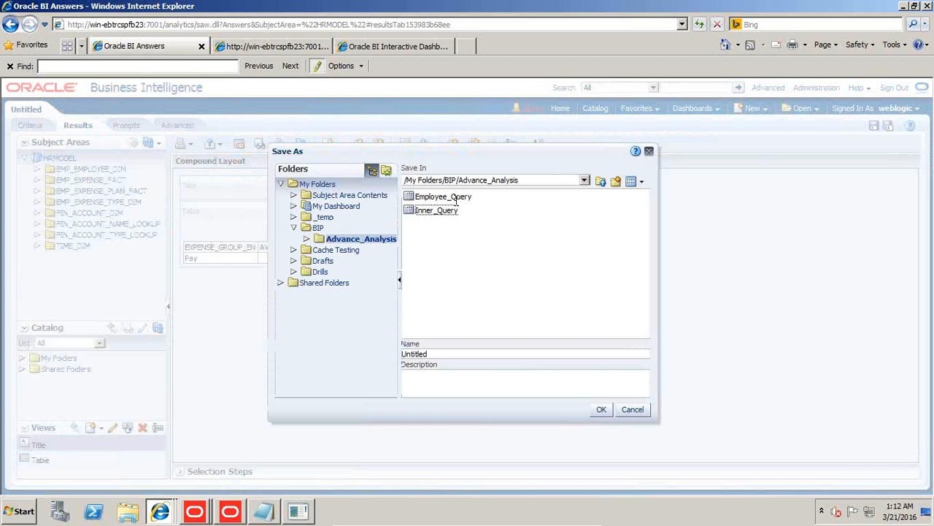
click(601, 409)
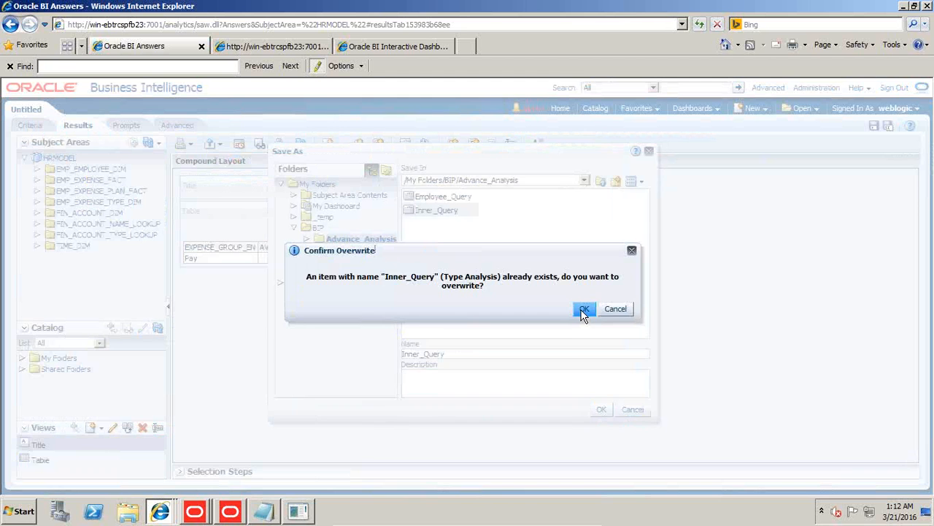
click(584, 309)
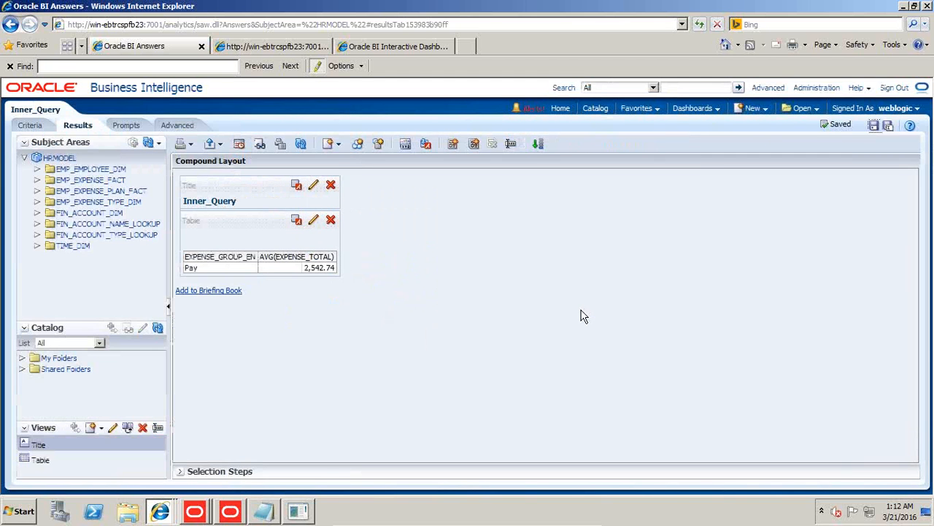
Create a new analysis on the HRMODEL subject area.
click(766, 113)
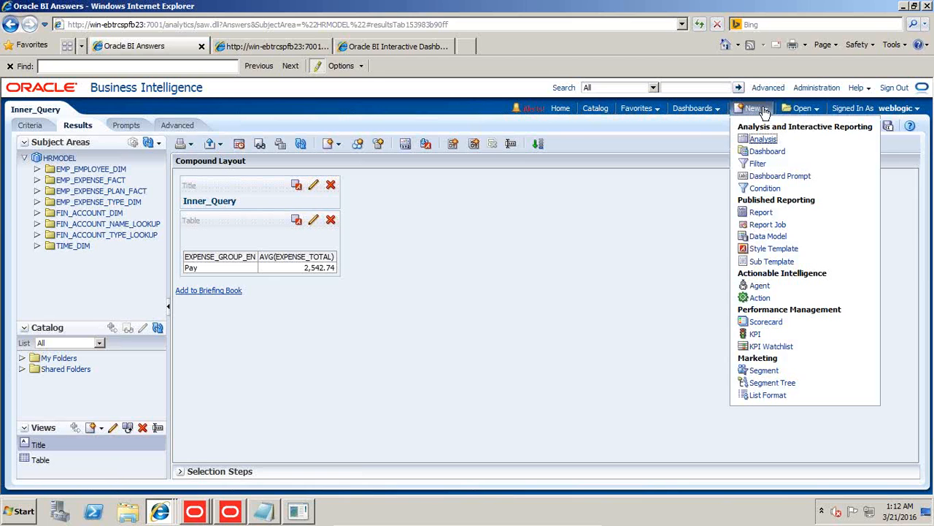
click(756, 143)
click(742, 148)
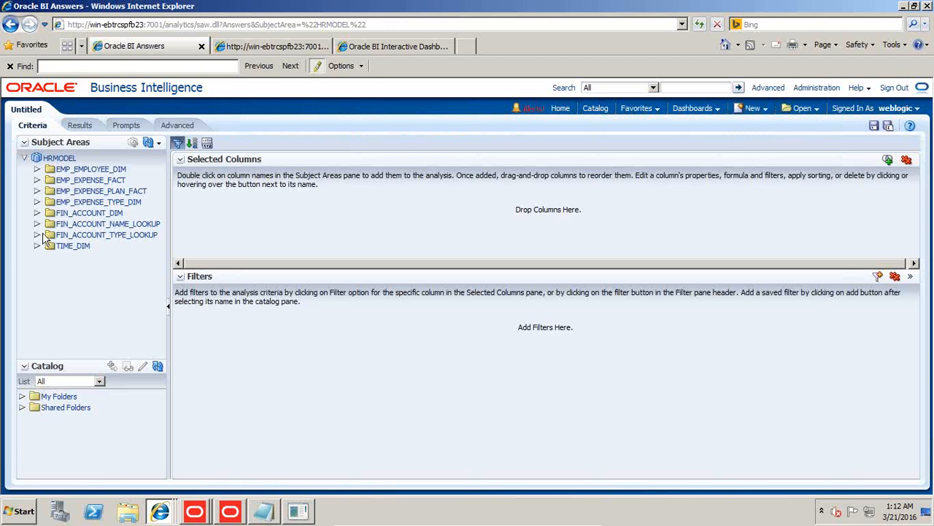
Add the FIRST_NAME, LAST_NAME and CITY columns from EMP_EMPLOYEE_DIM to the analysis.
click(37, 170)
scroll(123, 248, down, 3)
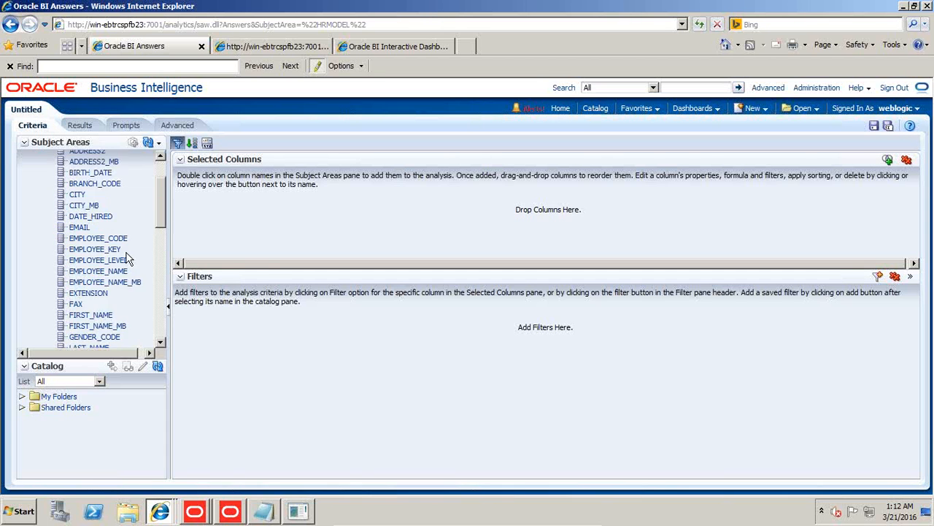
drag(95, 288, 214, 218)
drag(108, 321, 271, 225)
scroll(164, 172, up, 3)
drag(80, 258, 310, 233)
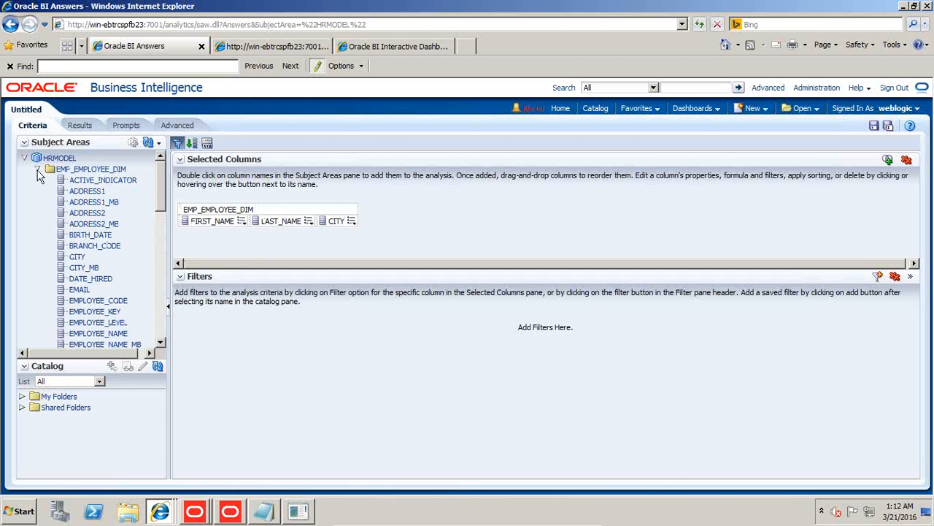
Add EXPENSE_TOTAL from EMP_EXPENSE_FACT after the CITY column.
click(37, 168)
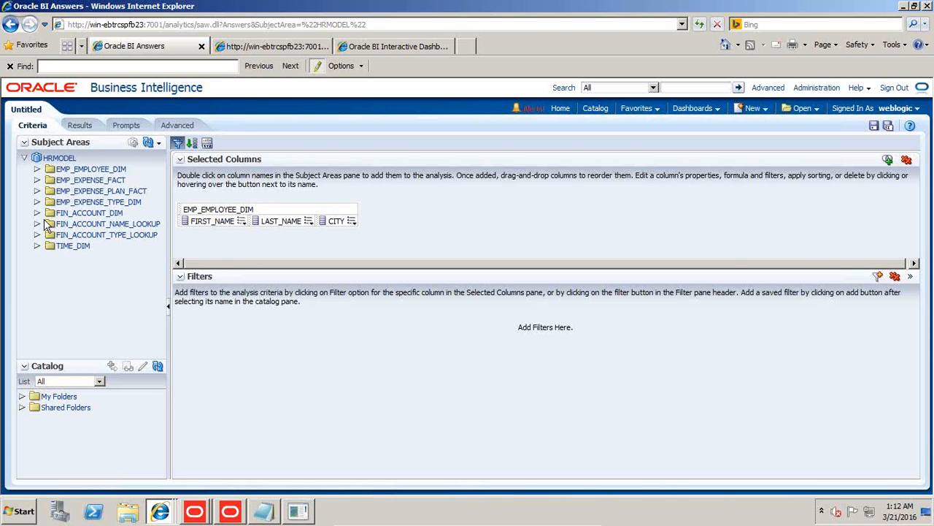
click(37, 180)
drag(108, 227, 388, 221)
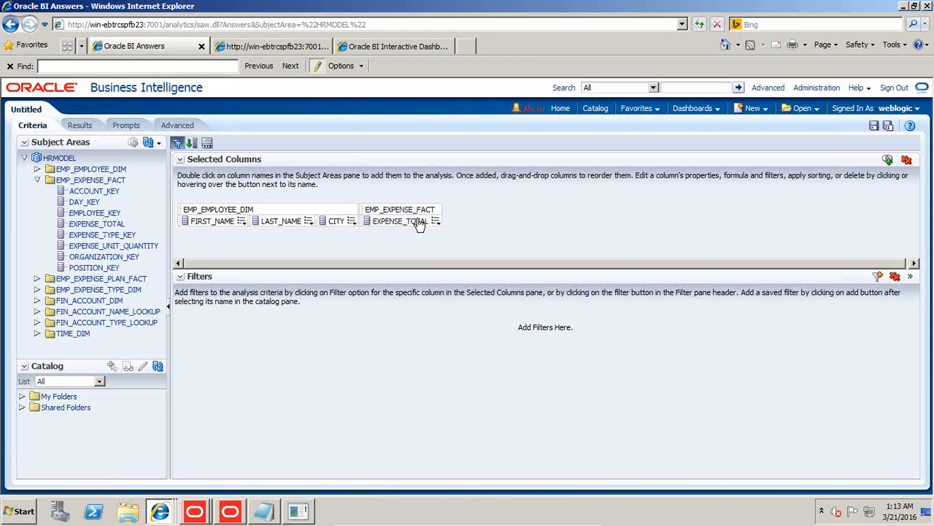
Change the EXPENSE_TOTAL column formula to Sum("EMP_EXPENSE_FACT"."EXPENSE_TOTAL").
click(436, 220)
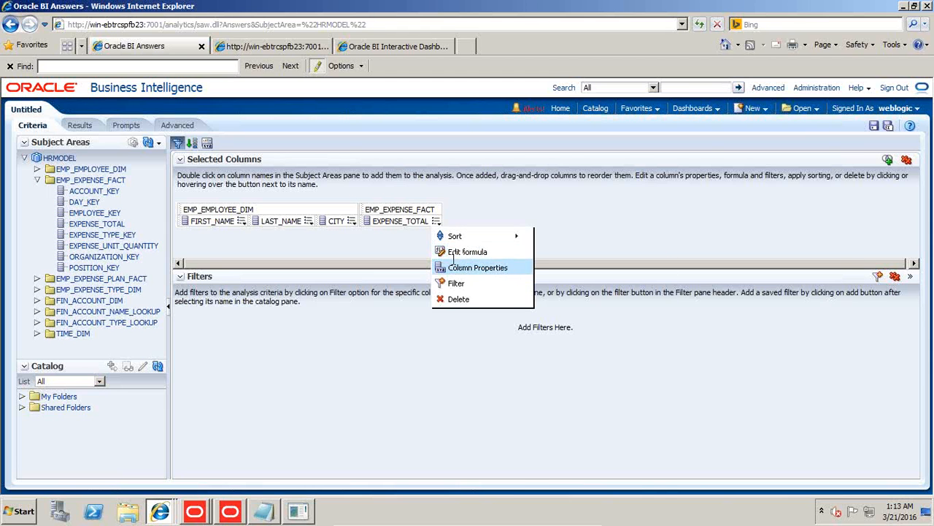
click(459, 253)
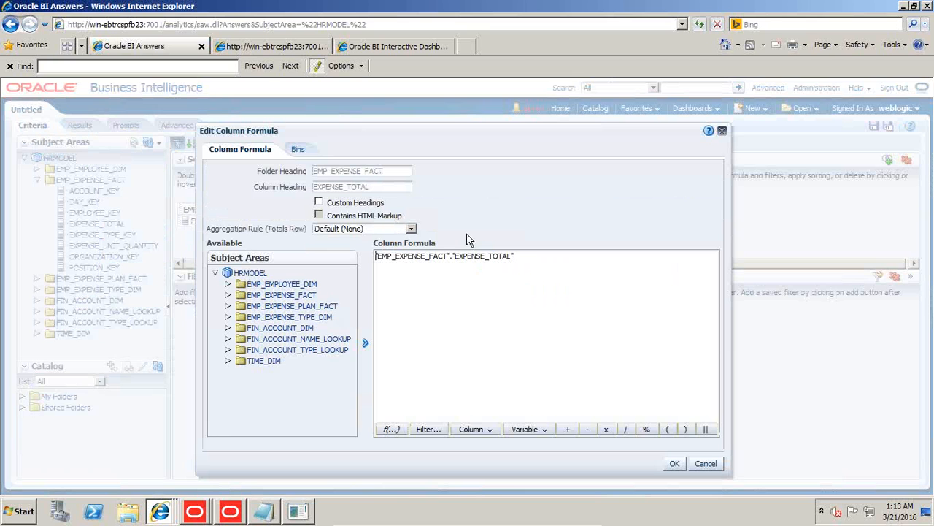
text(Sum()
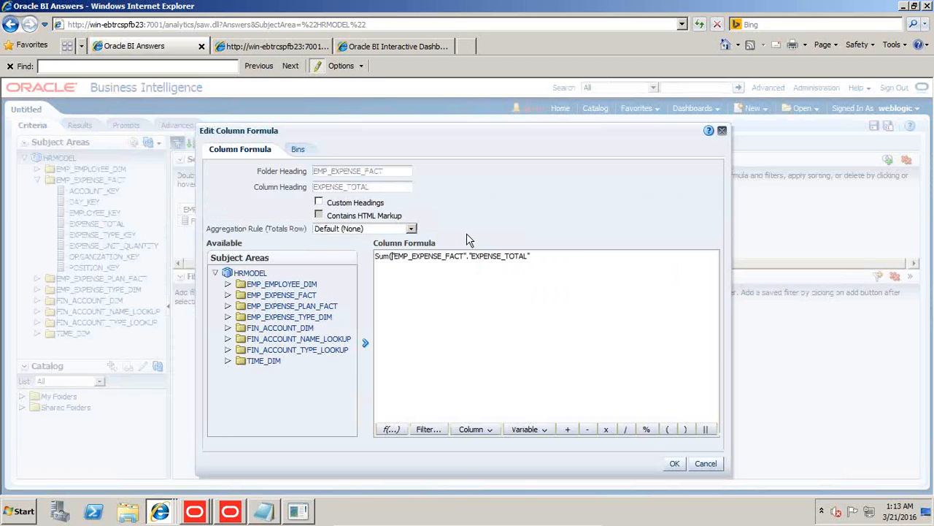
text())
click(673, 465)
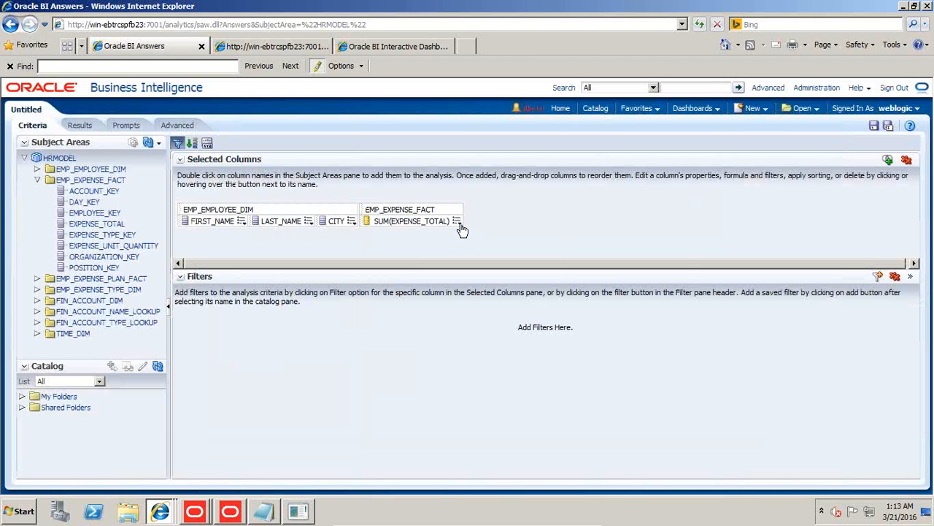
Start a filter on SUM(EXPENSE_TOTAL) that is based on results of another analysis, with the relationship is greater than any.
click(458, 223)
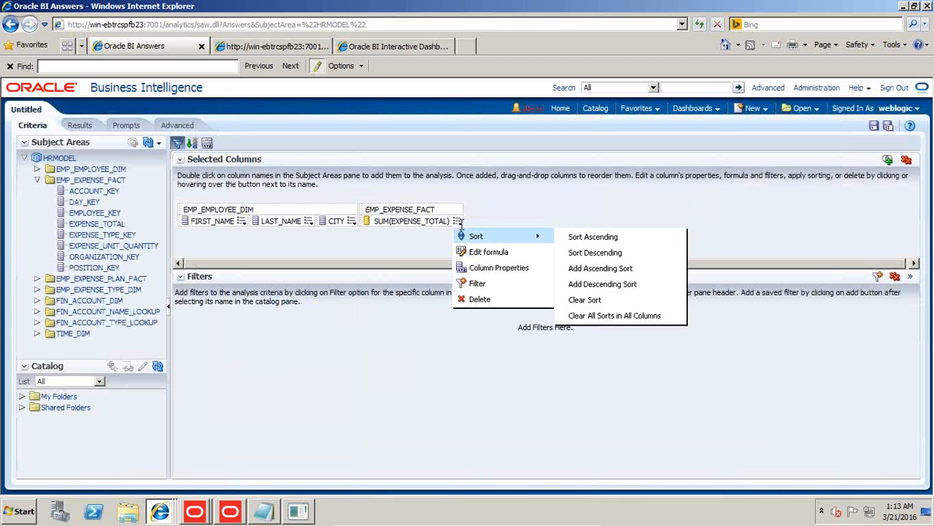
click(478, 284)
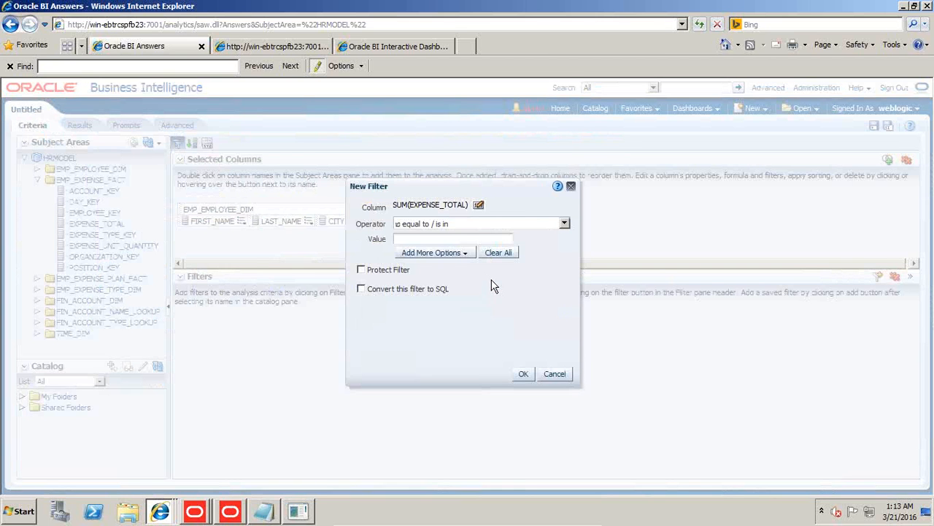
click(564, 224)
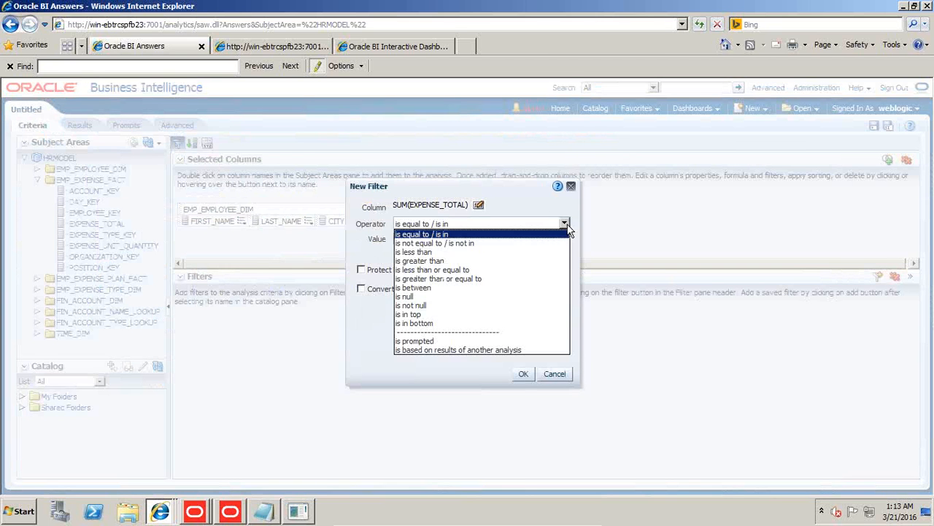
click(447, 350)
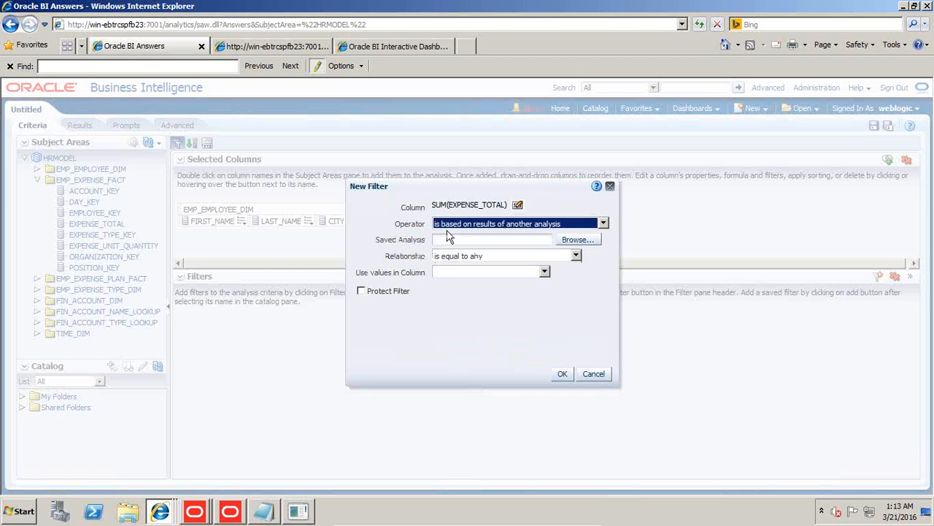
click(535, 257)
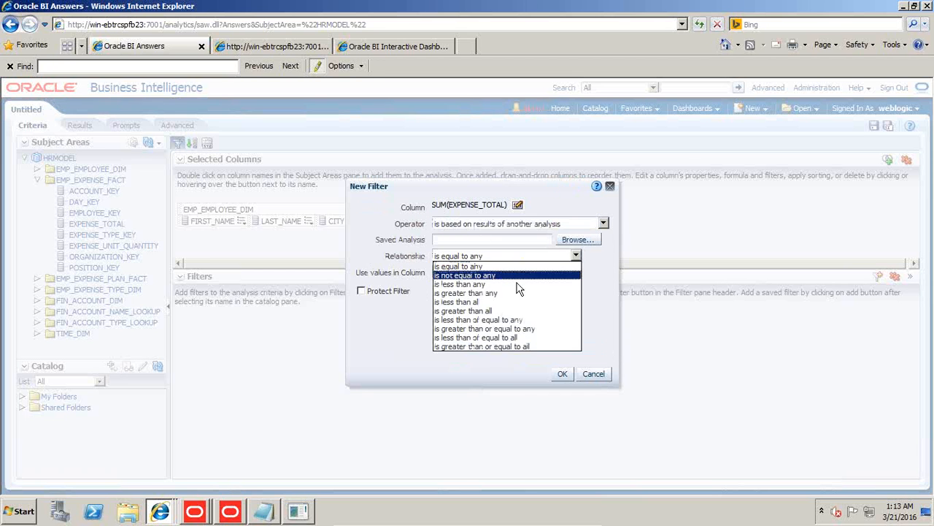
click(505, 293)
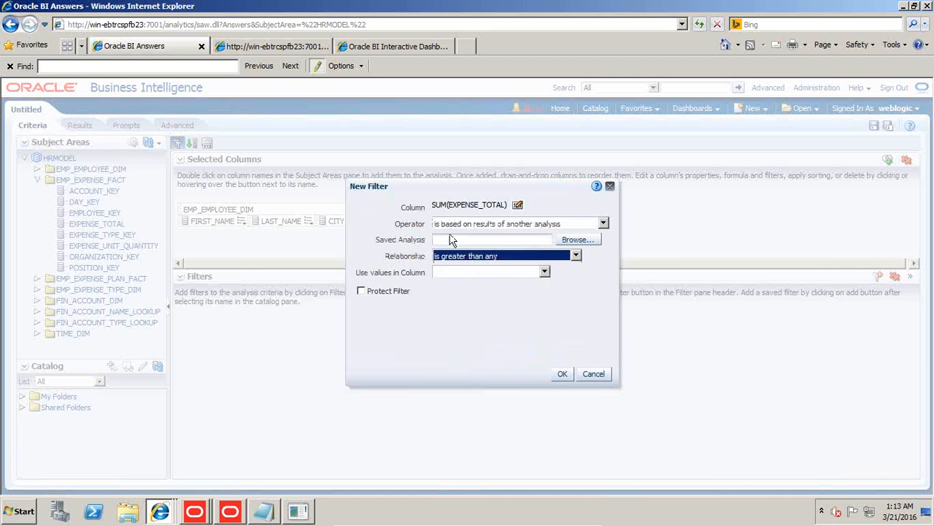
Base the filter on the saved Inner_Query analysis in /My Folders/BIP/Advance_Analysis, using the values in its AVG(EXPENSE_TOTAL) column.
click(574, 235)
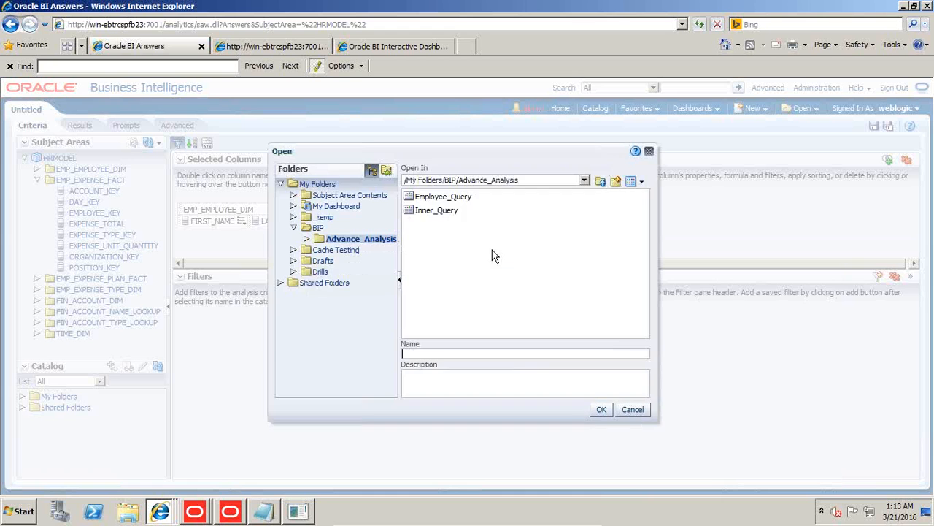
double_click(437, 210)
click(545, 272)
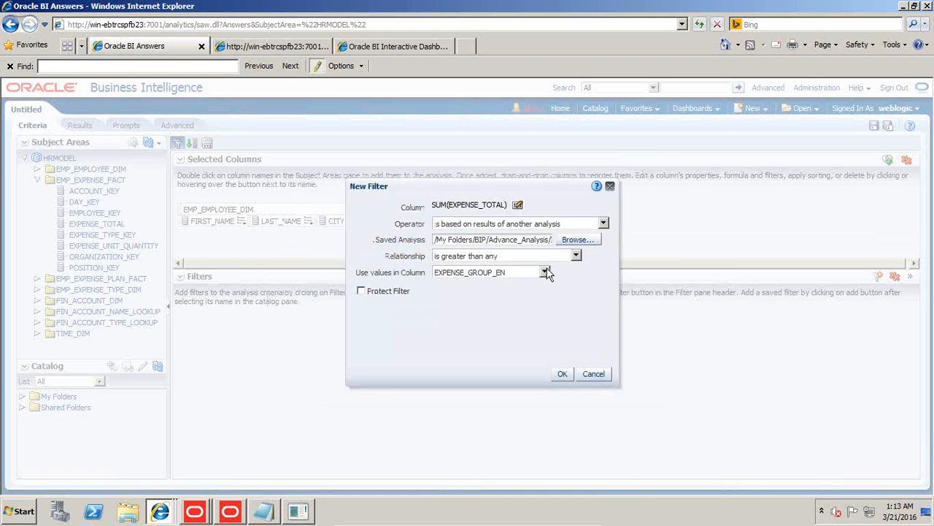
click(507, 292)
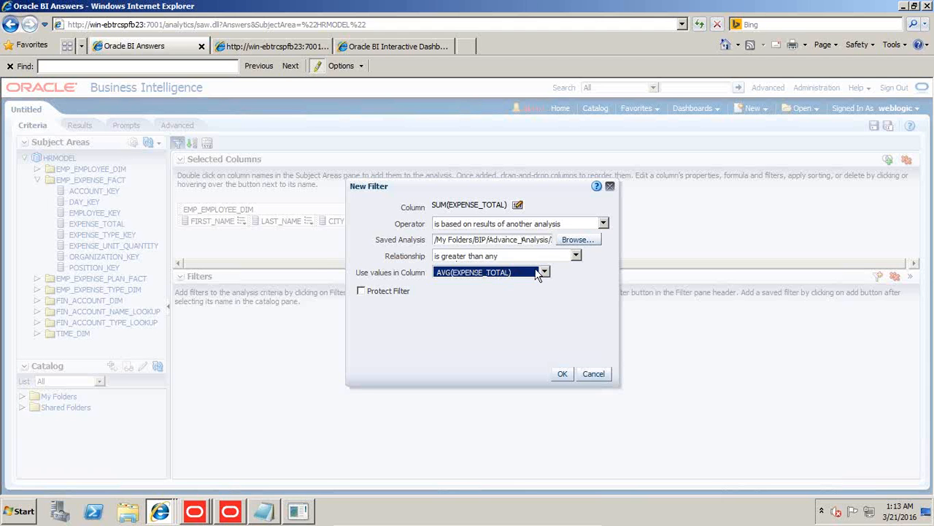
click(562, 374)
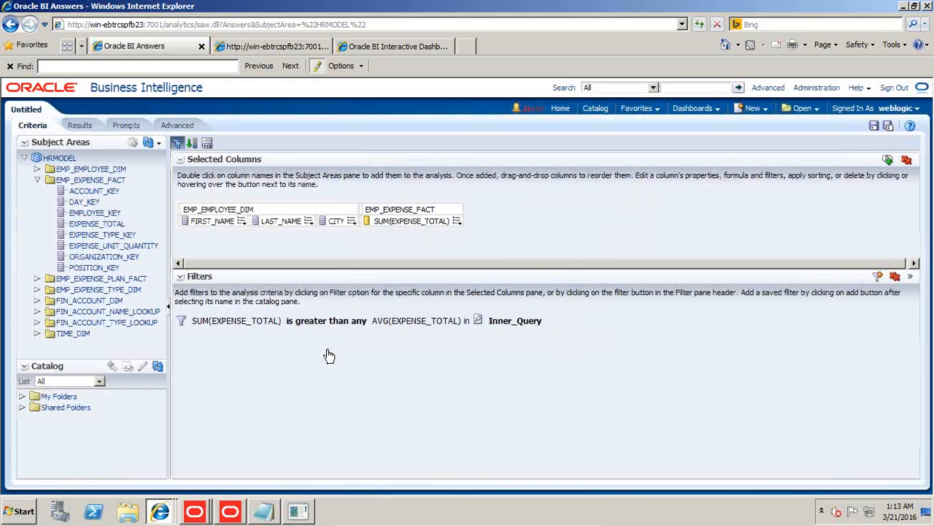
Show the analysis results and save the analysis as Employee_Query in /My Folders/BIP/Advance_Analysis, overwriting the existing one.
click(78, 126)
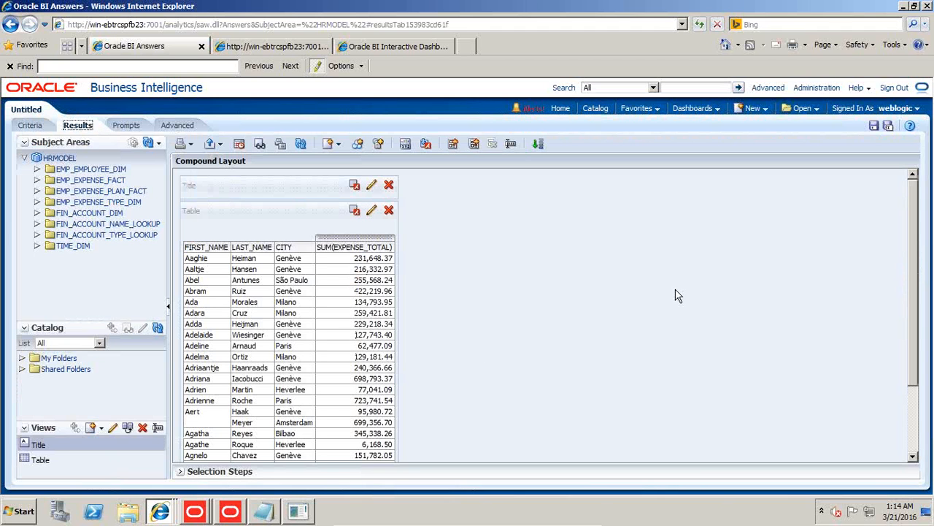
click(874, 125)
click(430, 197)
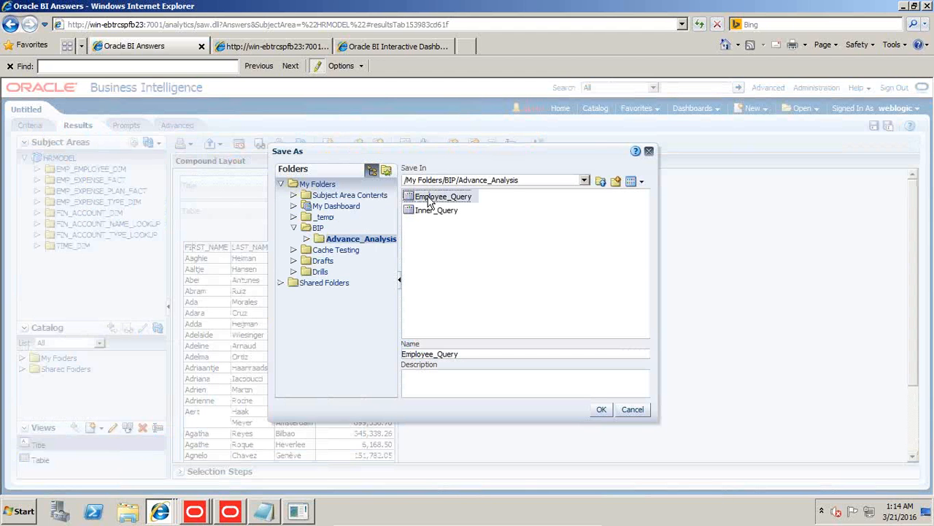
click(602, 408)
click(586, 308)
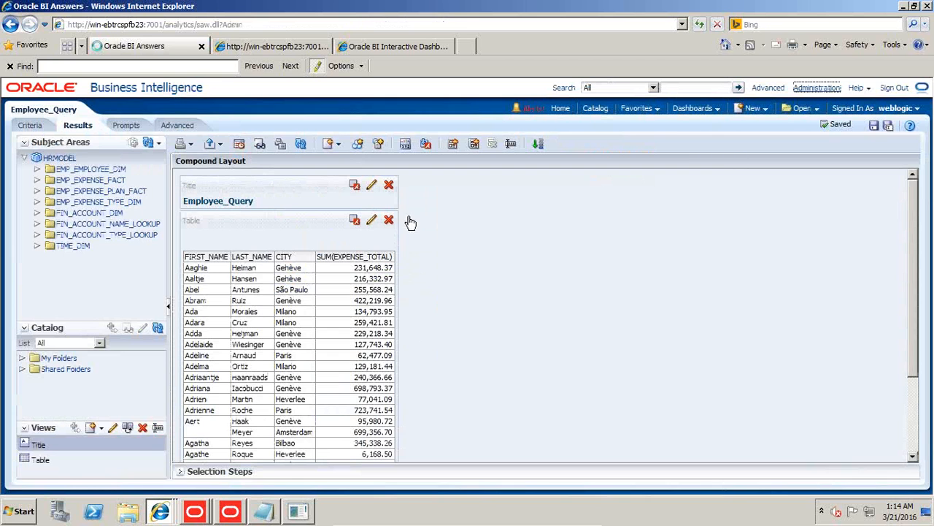
Open the session management page in Administration and view the query log to find the SQL generated for Employee_Query.
click(816, 88)
click(69, 341)
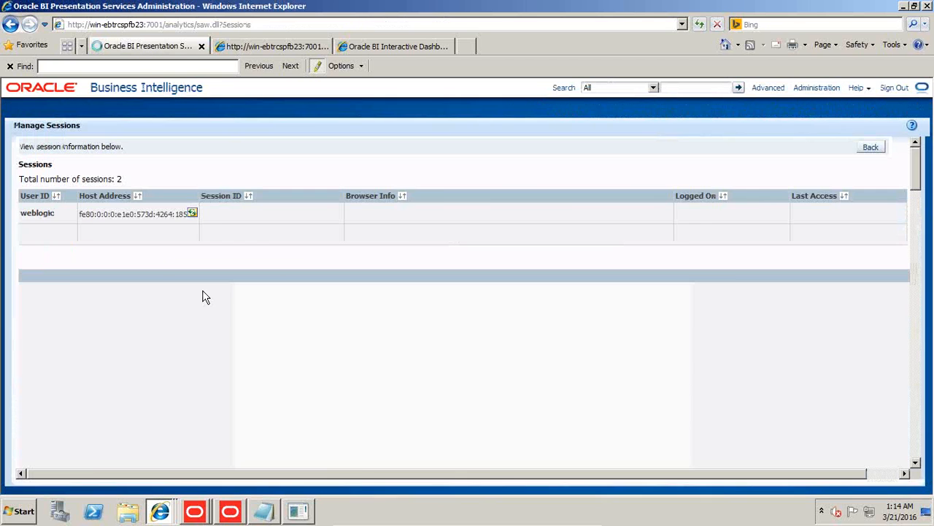
scroll(292, 292, down, 5)
scroll(279, 343, down, 15)
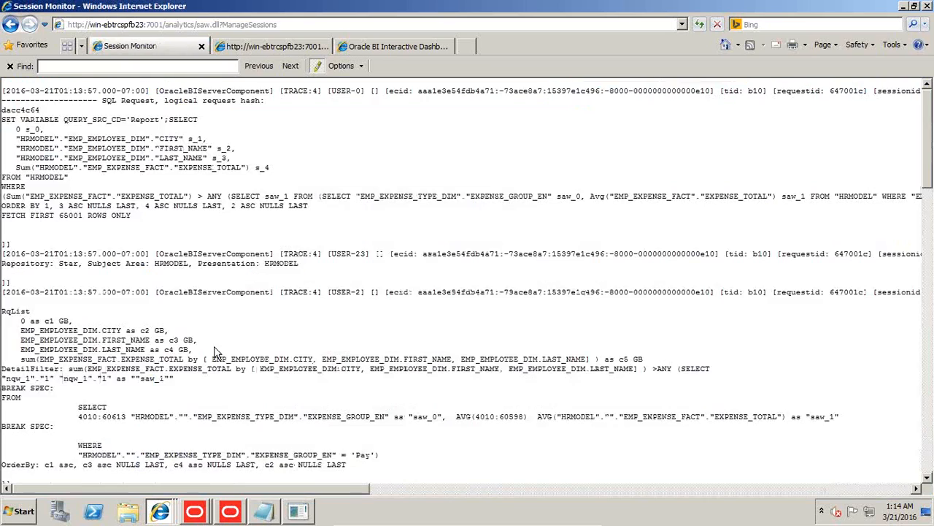
scroll(233, 292, down, 15)
scroll(219, 314, up, 1)
scroll(219, 314, down, 5)
Copy the select statement inside SAWITH0, through its having clause, from the log into the blank Notepad document.
drag(58, 260, 246, 348)
key(ctrl+c)
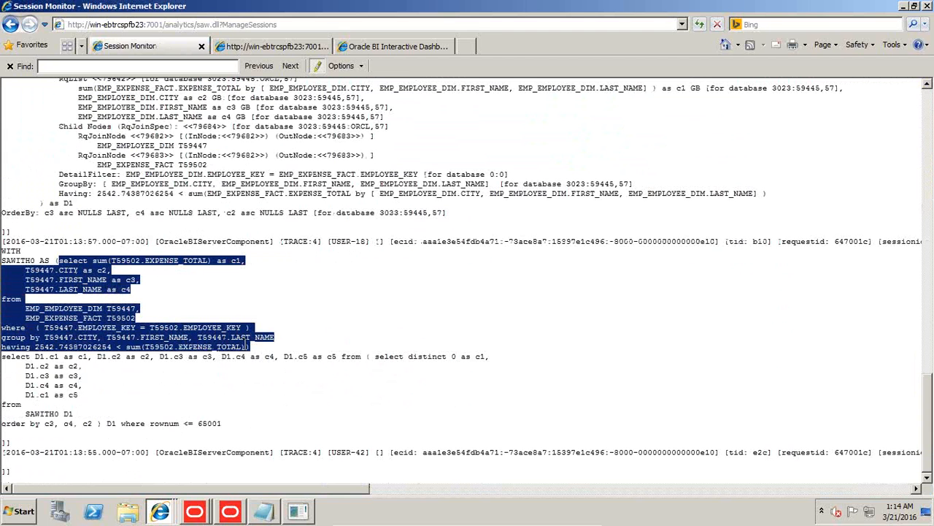
click(271, 512)
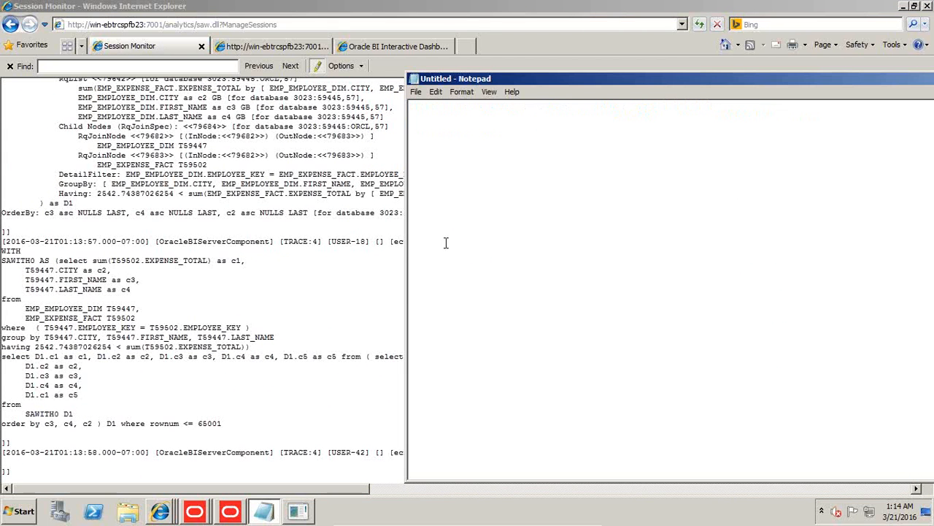
click(436, 114)
key(ctrl+v)
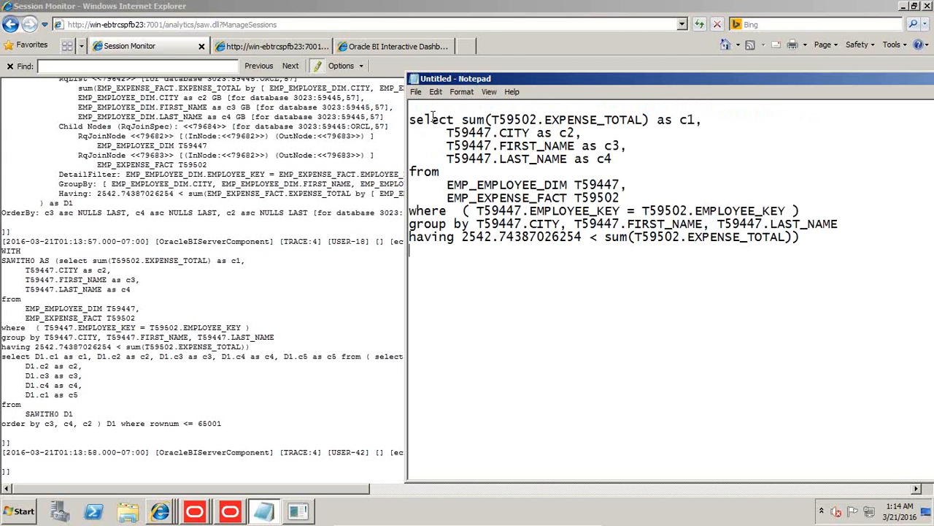
Return from the log to the Employee_Query analysis and display its criteria.
click(9, 25)
click(10, 25)
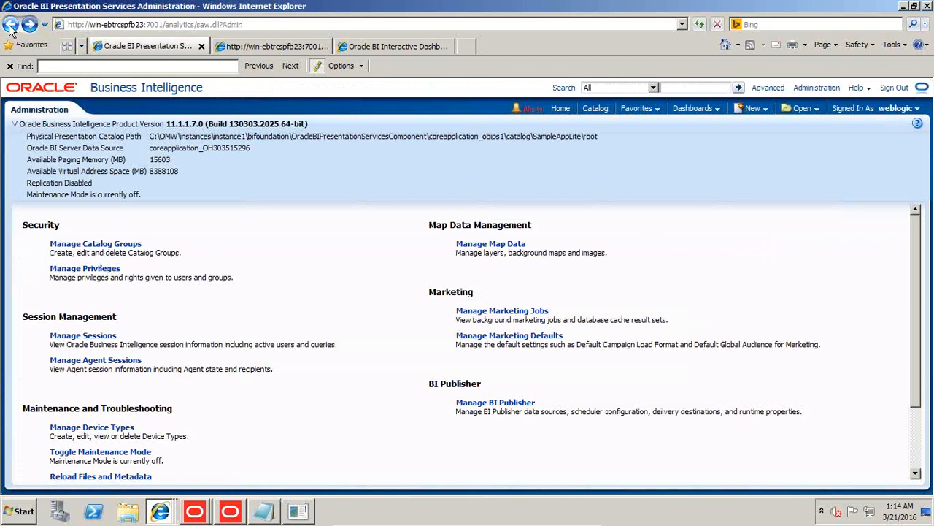
click(9, 25)
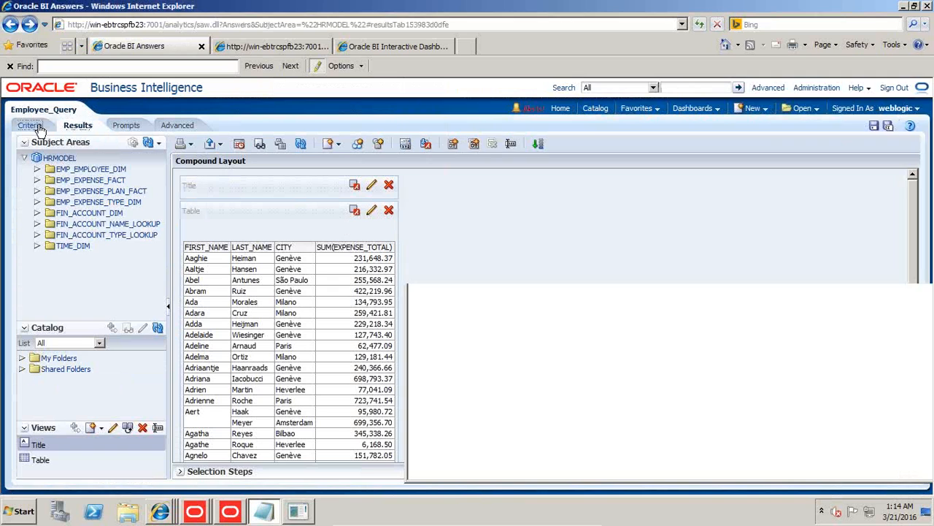
click(37, 127)
Examine the copied SQL in Notepad against the analysis criteria, checking the selected columns and both sides of the having condition.
drag(462, 120, 649, 120)
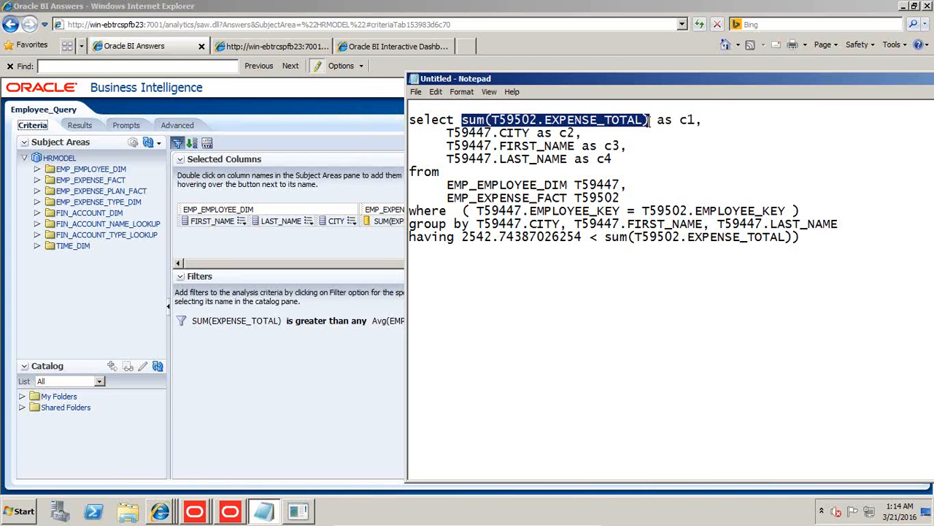
click(499, 135)
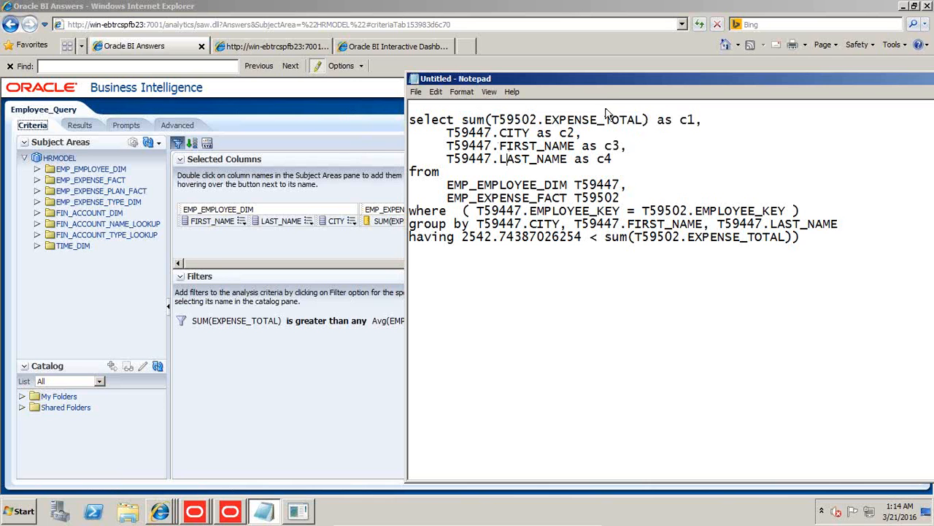
drag(603, 76, 506, 76)
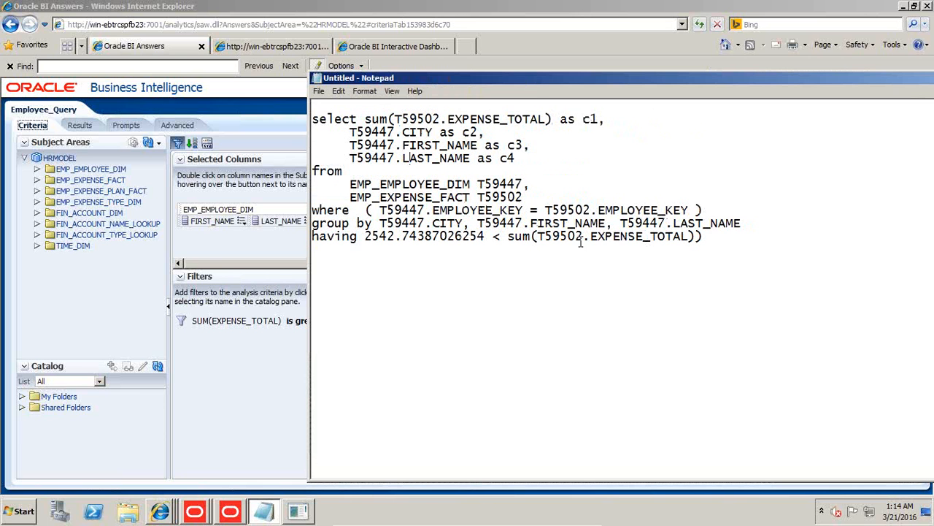
drag(508, 236, 699, 235)
drag(486, 235, 366, 235)
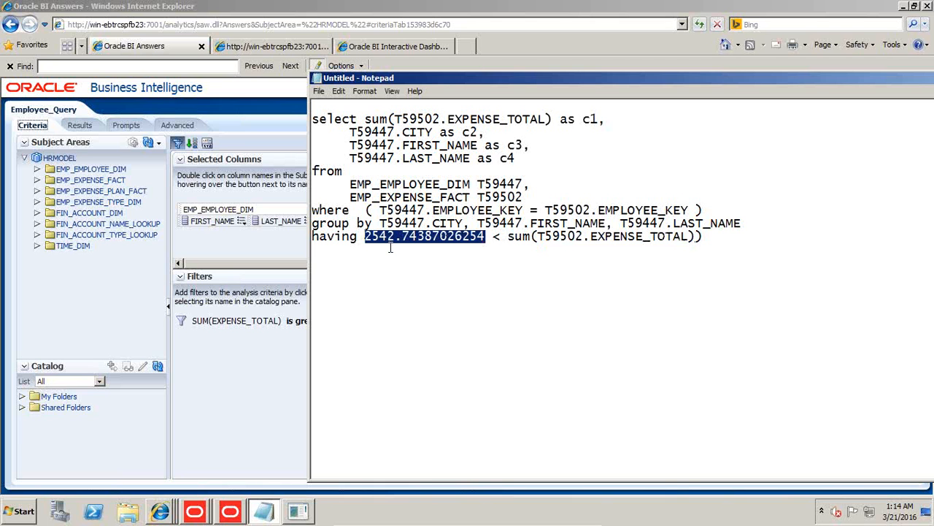
click(466, 7)
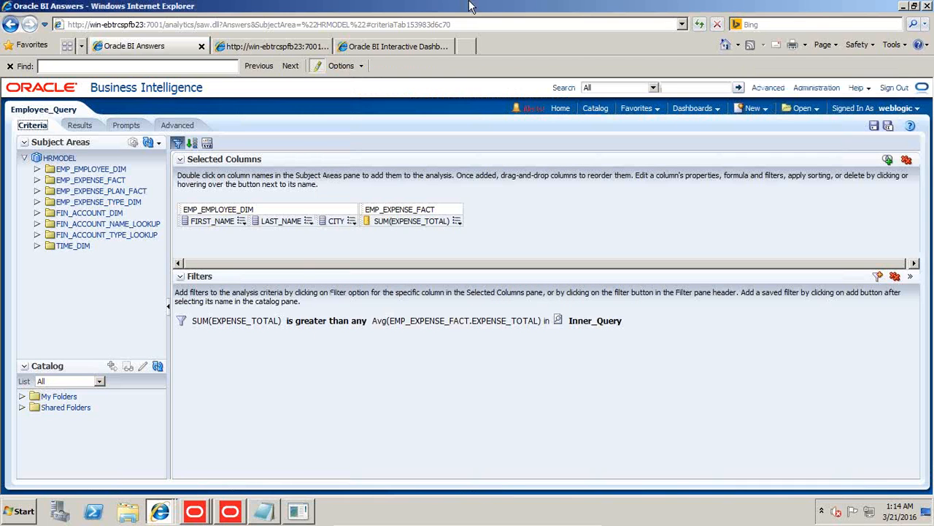
Open the Inner_Query analysis results beside the Notepad SQL and compare the average expense total with both sides of the having condition.
click(801, 108)
click(646, 168)
key(alt+Tab)
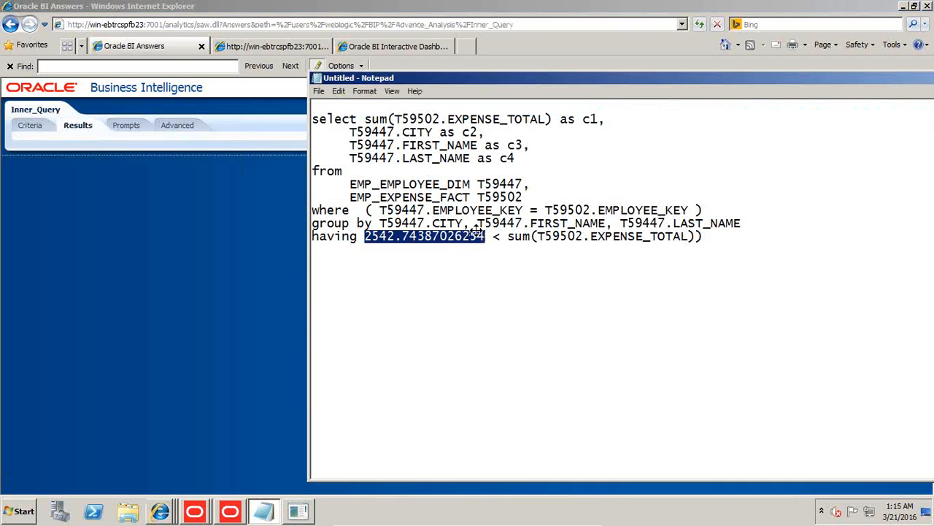
drag(409, 82, 523, 84)
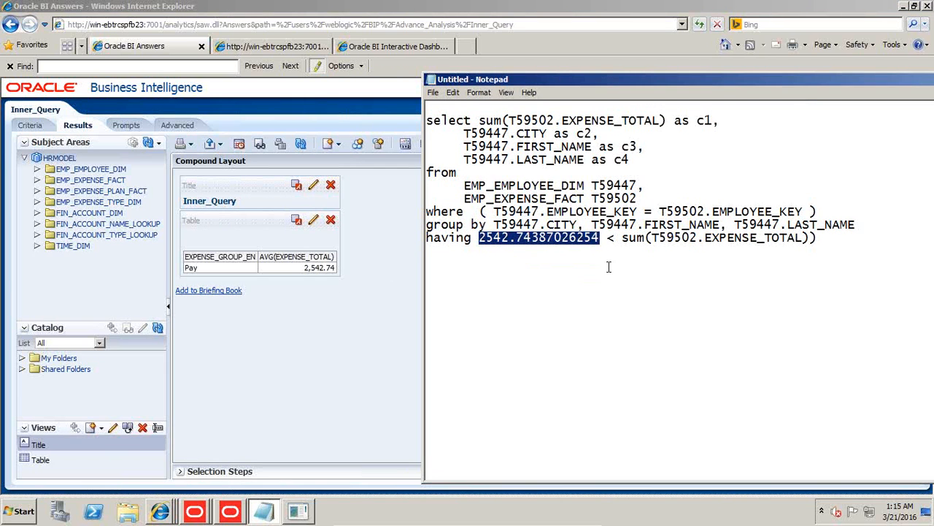
drag(599, 238, 478, 237)
drag(622, 237, 817, 237)
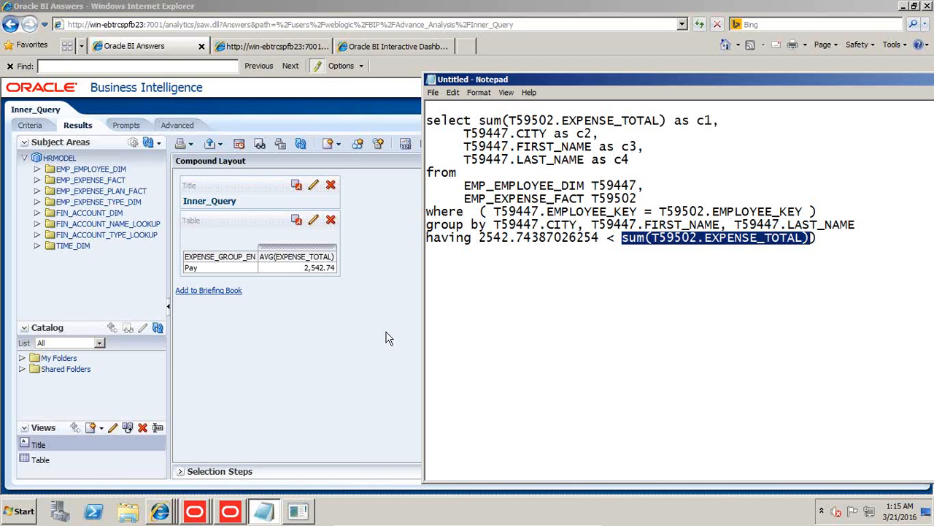
Switch to the HR Model Nested Query.ppt presentation in PowerPoint and display its closing "Any Question?" slide.
mouse_move(527, 524)
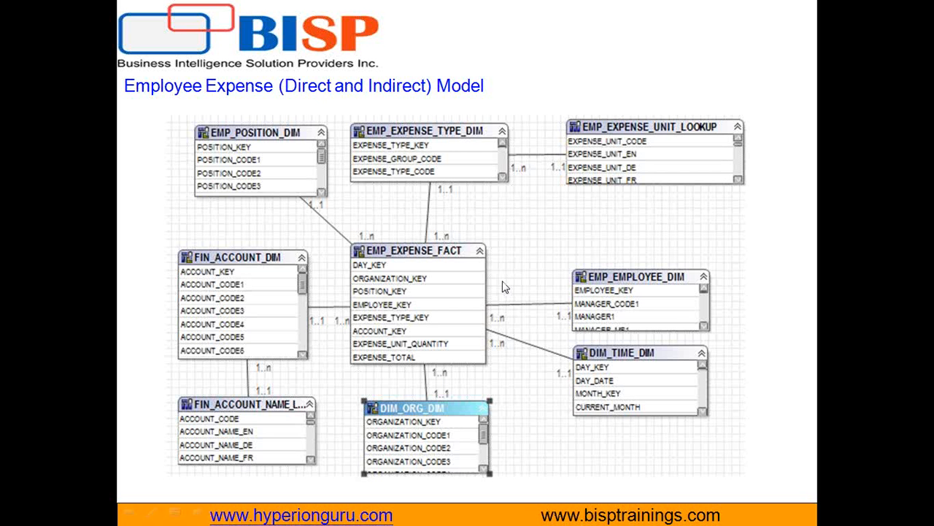
key(Escape)
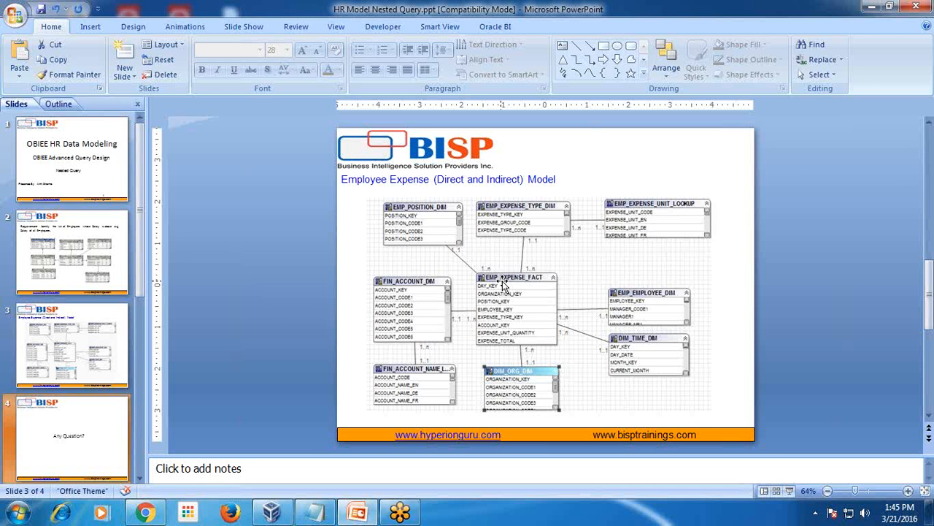
scroll(502, 281, down, 1)
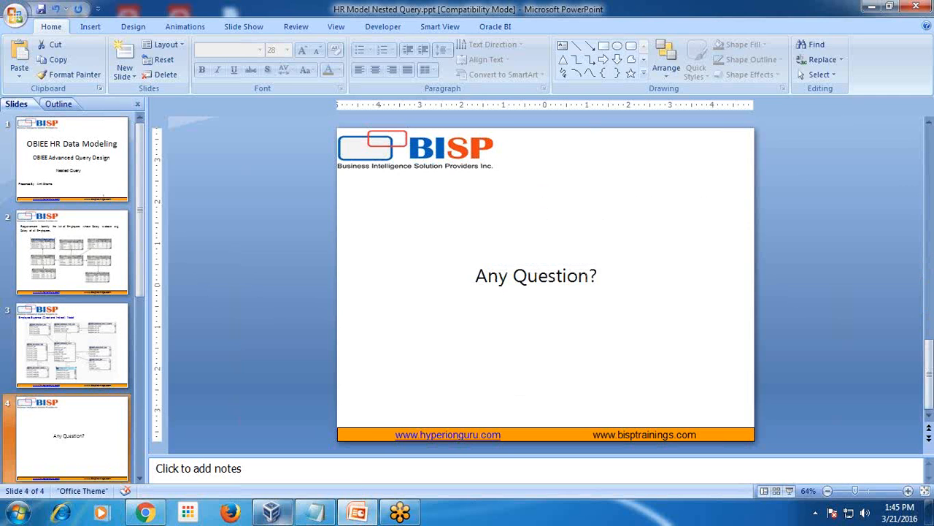
click(292, 519)
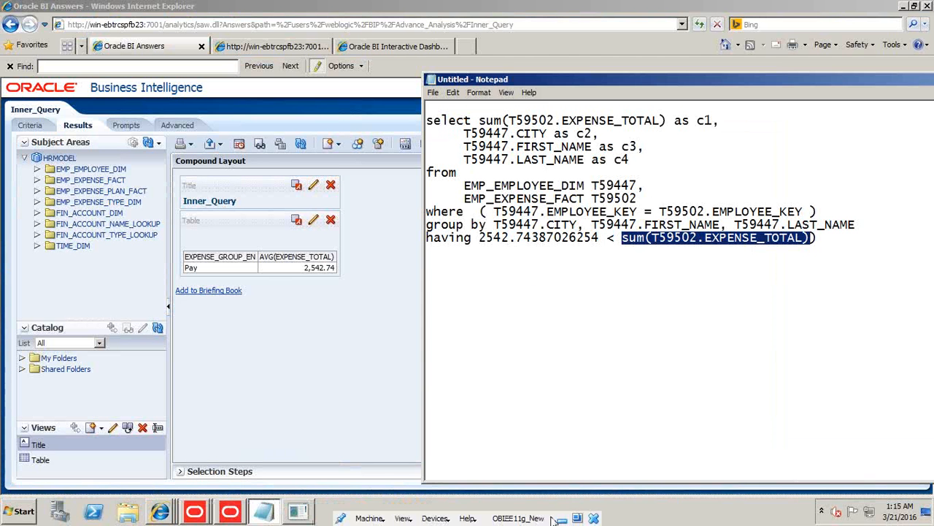
click(572, 520)
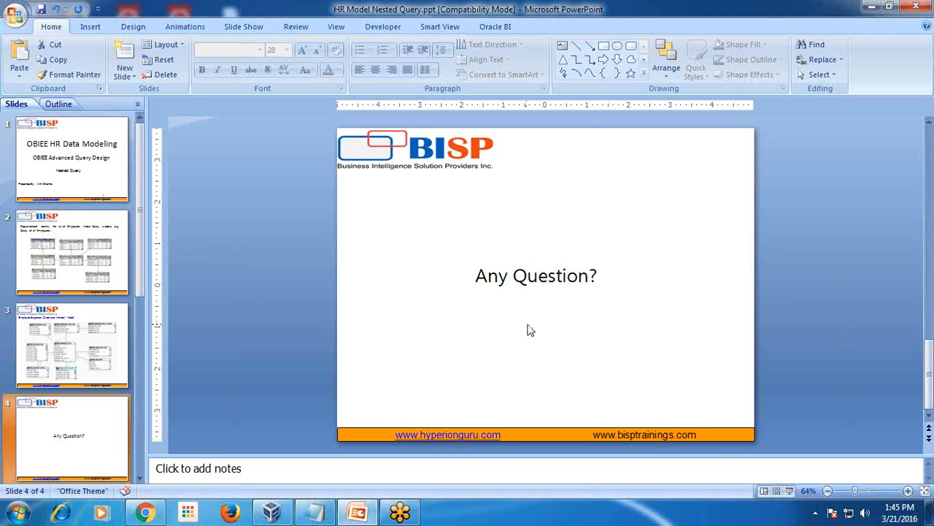